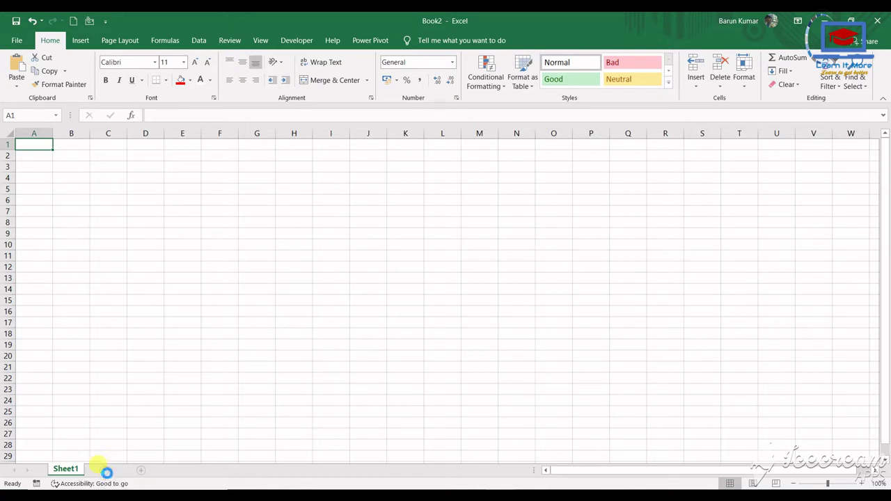
Add two new blank worksheets to the workbook after Sheet1.
{"action": "left_click", "coordinate": [106, 474]}
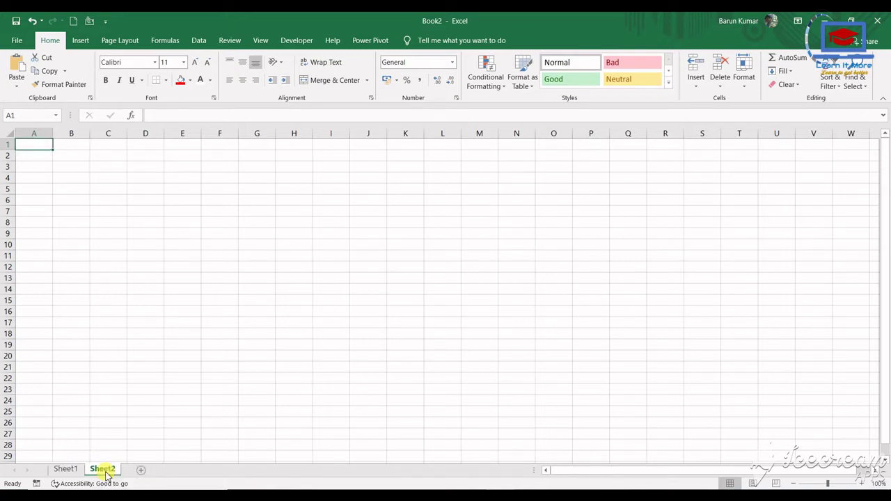
{"action": "left_click", "coordinate": [141, 475]}
Insert a blank worksheet in front of Sheet3 using the Insert dialog, and delete that inserted sheet.
{"action": "right_click", "coordinate": [139, 471]}
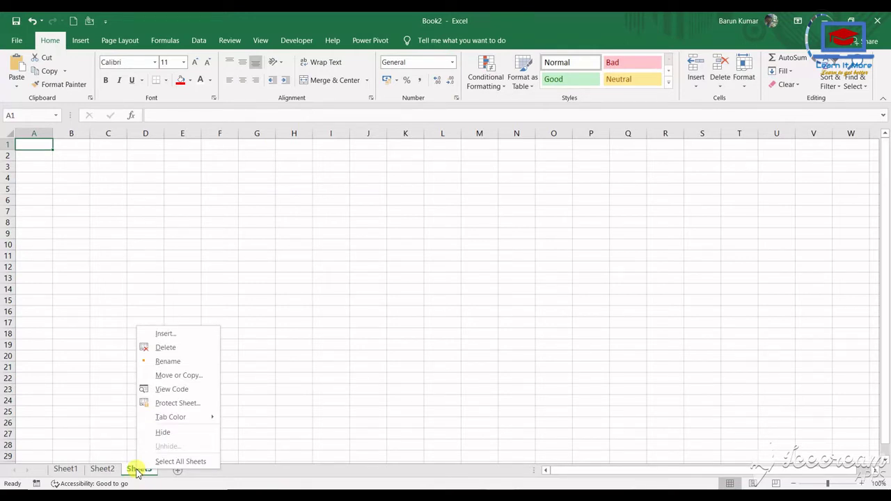
{"action": "left_click", "coordinate": [176, 340]}
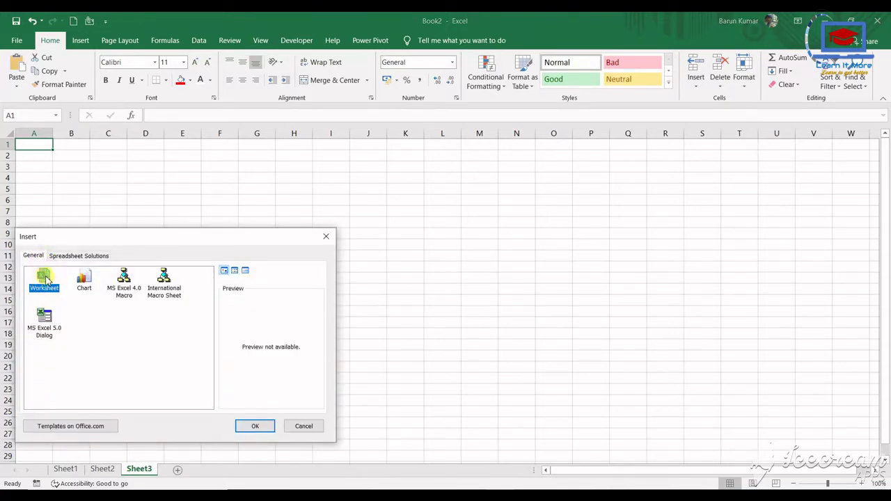
{"action": "left_click", "coordinate": [253, 428]}
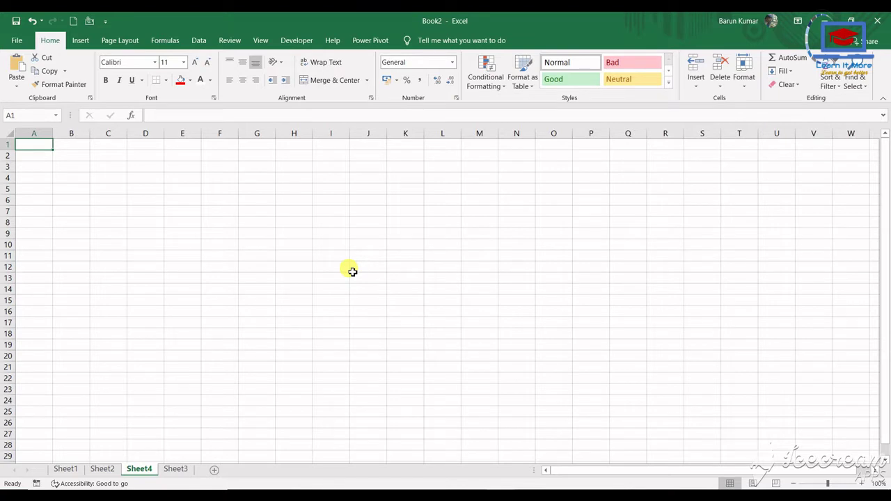
{"action": "right_click", "coordinate": [146, 473]}
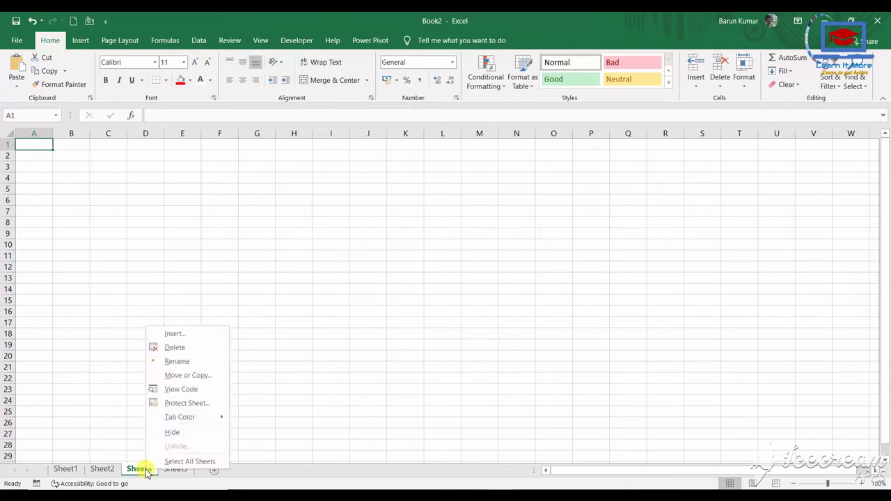
{"action": "left_click", "coordinate": [175, 351]}
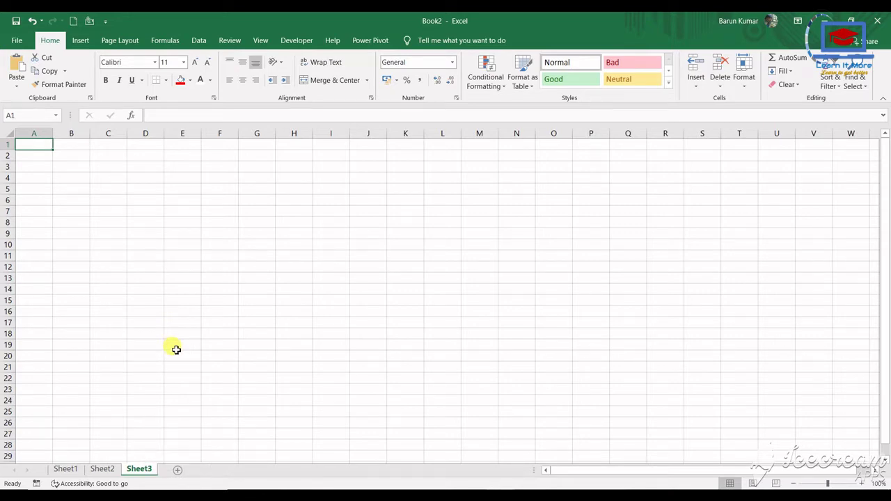
Enter the sample text sa, asa and asas in cells A1 to A3 of Sheet3.
{"action": "type", "text": "sa"}
{"action": "key", "text": "Return"}
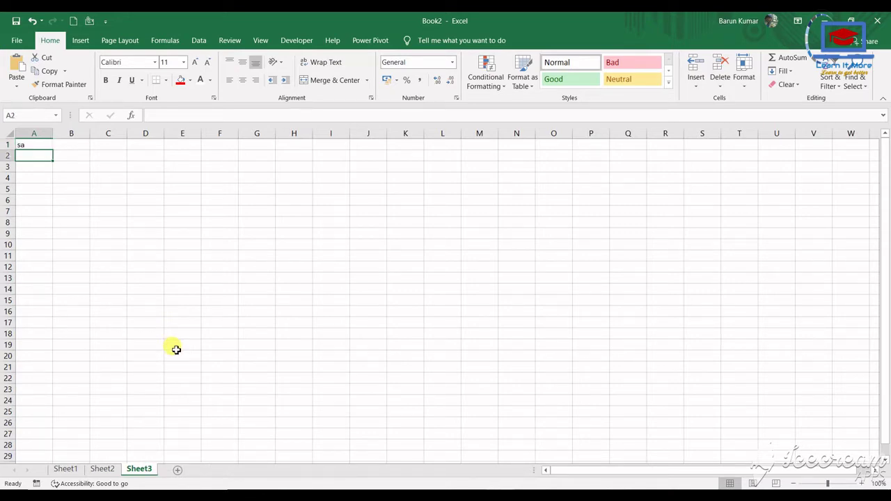
{"action": "type", "text": "asa"}
{"action": "key", "text": "Return"}
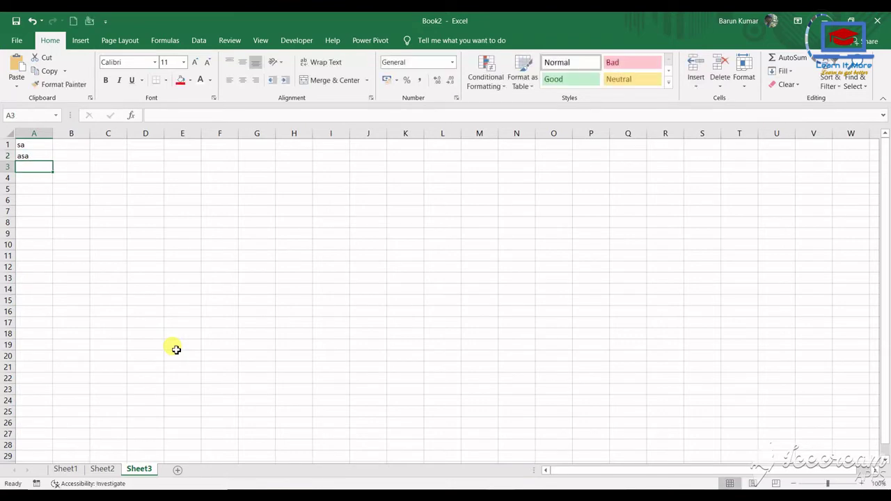
{"action": "type", "text": "asas"}
{"action": "key", "text": "Return"}
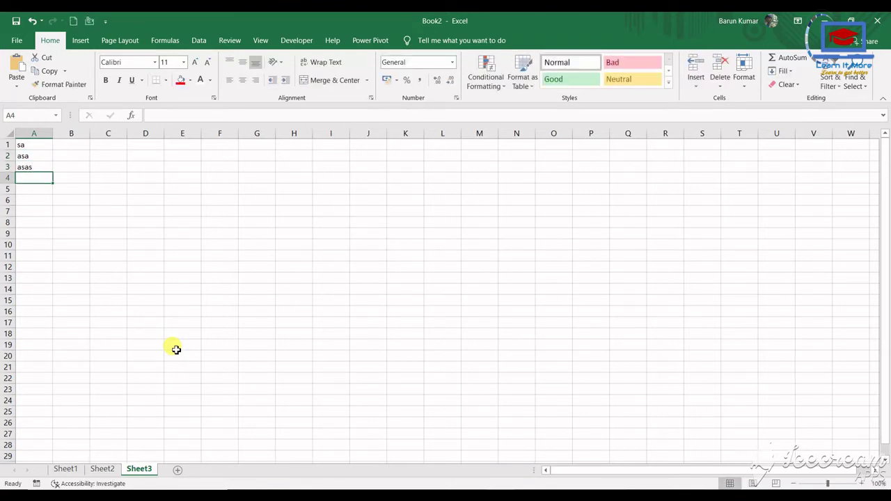
Delete Sheet3 together with its data and confirm the permanent deletion.
{"action": "right_click", "coordinate": [148, 473]}
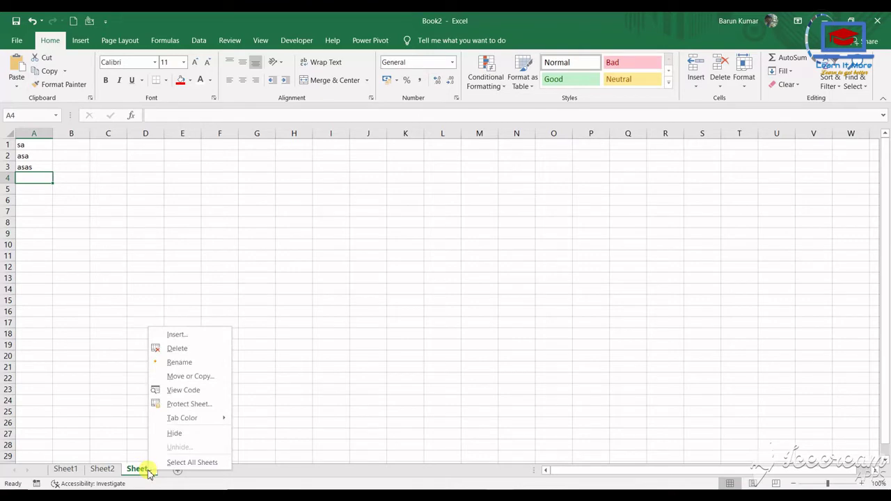
{"action": "left_click", "coordinate": [171, 349]}
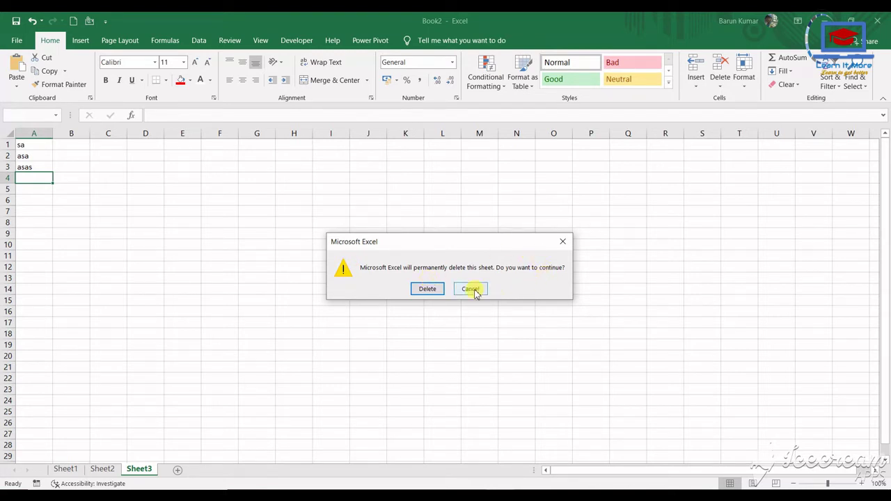
{"action": "left_click", "coordinate": [423, 294]}
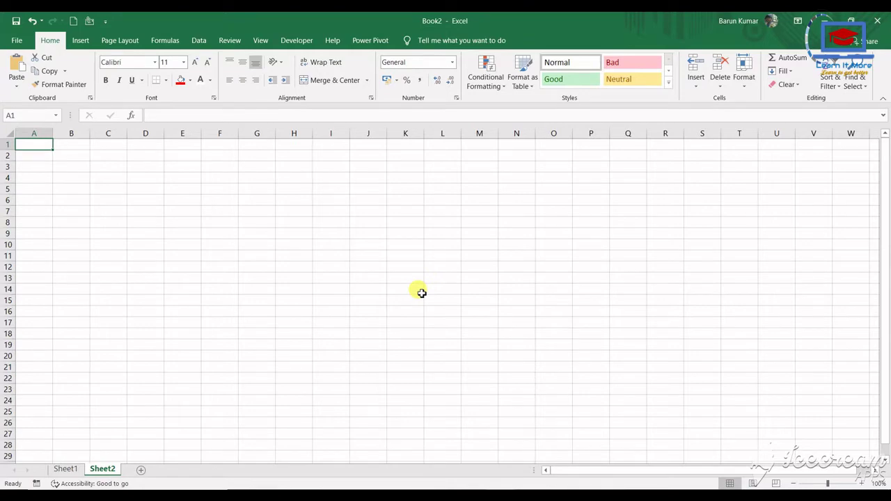
Select the whole columns D to G on Sheet2, followed by the whole rows 3 to 7.
{"action": "left_click", "coordinate": [156, 133]}
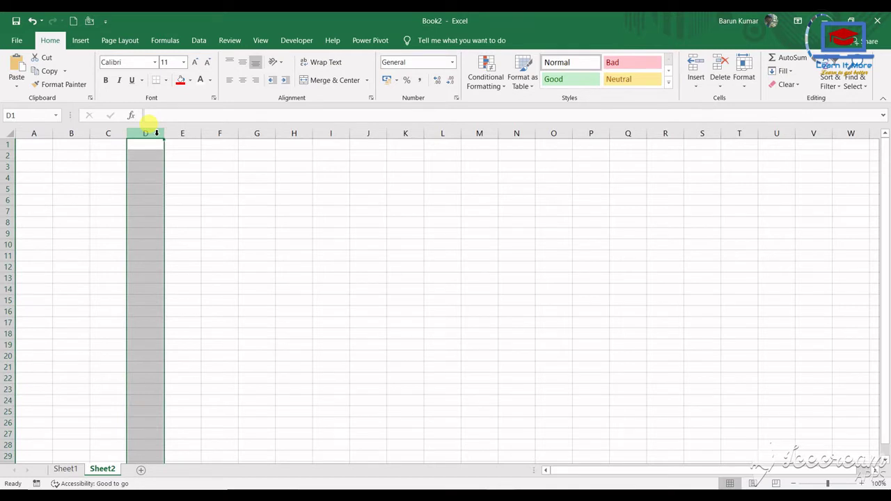
{"action": "key", "text": "shift+Right"}
{"action": "key", "text": "shift+Right"}
{"action": "key", "text": "shift+Right"}
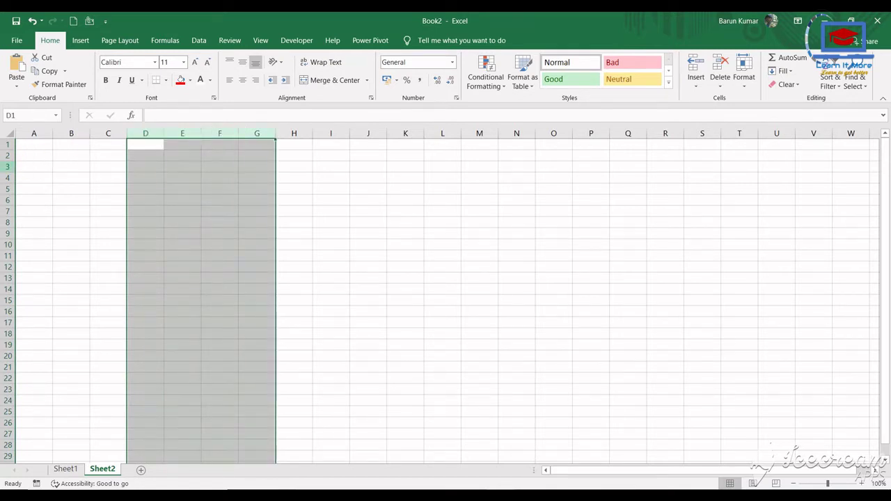
{"action": "left_click_drag", "start_coordinate": [8, 166], "coordinate": [8, 215]}
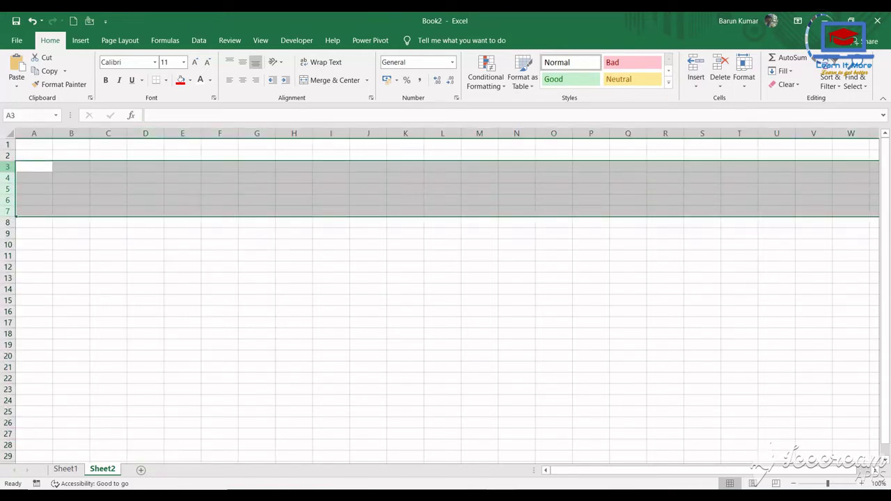
{"action": "key", "text": "ctrl+Home"}
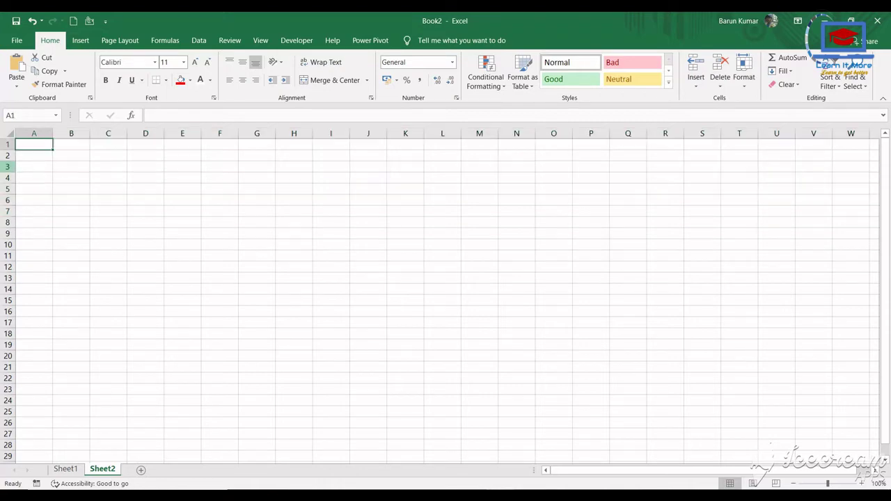
Select column E and row 6 together, followed by the cell where they intersect, E6.
{"action": "left_click", "coordinate": [184, 132]}
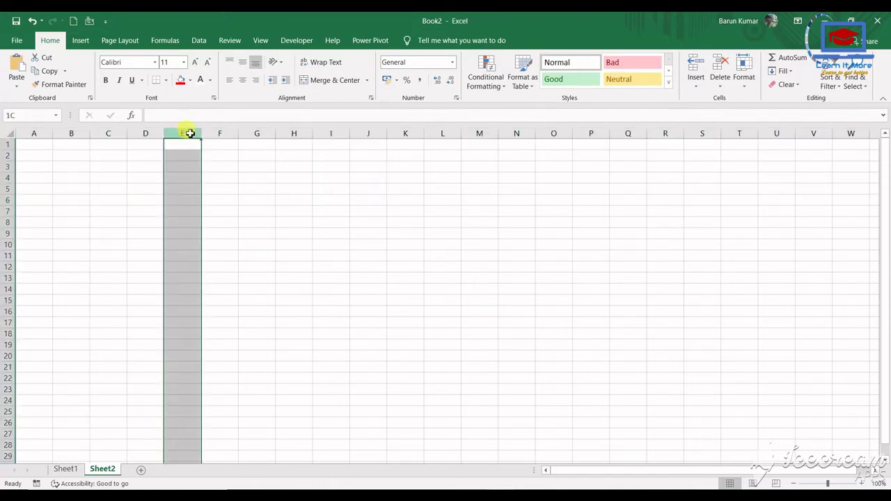
{"action": "left_click", "coordinate": [7, 200], "text": "ctrl"}
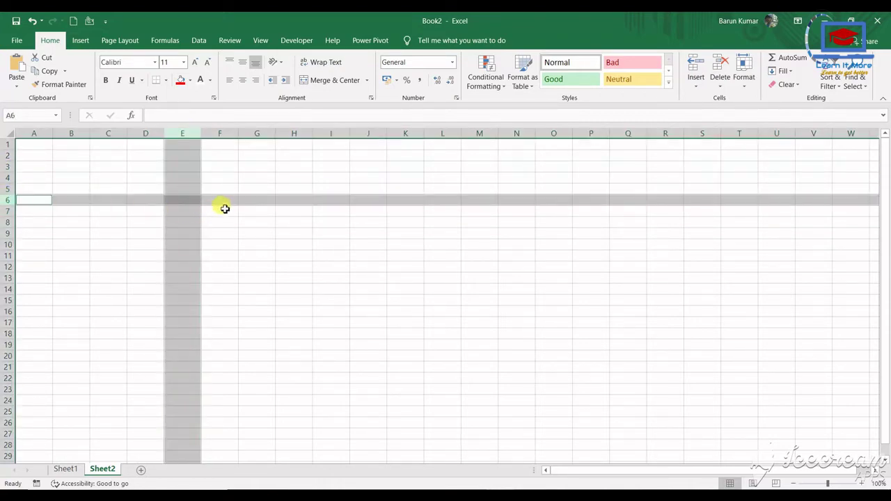
{"action": "left_click", "coordinate": [173, 199]}
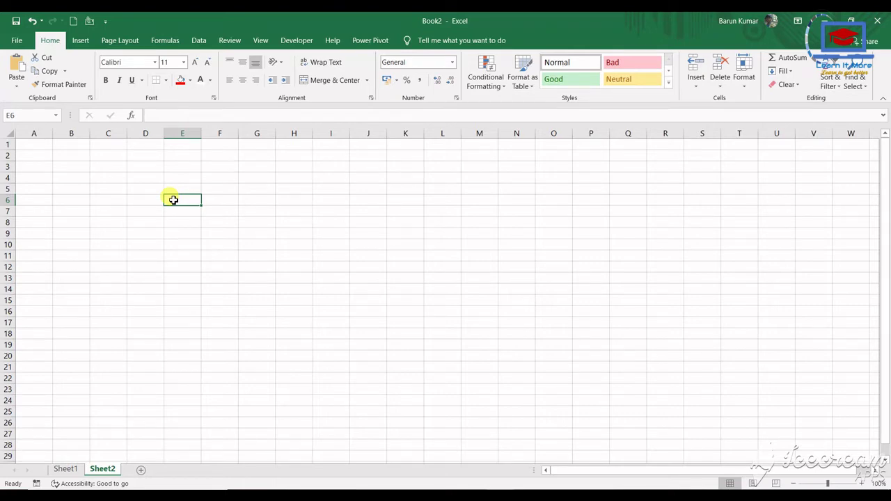
Jump to the last row and the last column of Sheet2, returning to cell A1 each time.
{"action": "key", "text": "ctrl+Down"}
{"action": "key", "text": "ctrl+Left"}
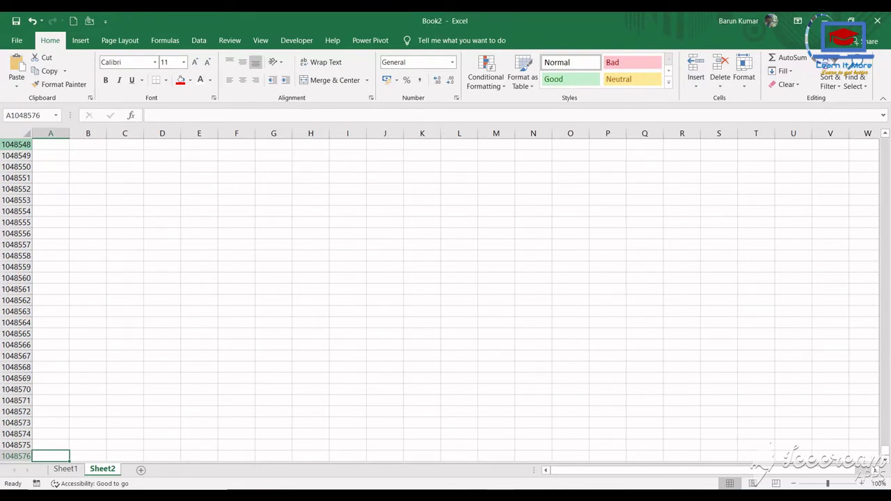
{"action": "key", "text": "ctrl+Up"}
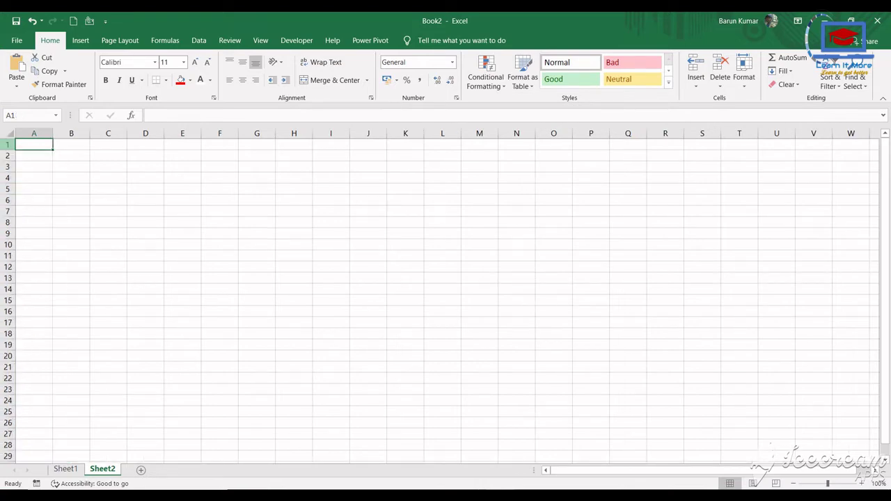
{"action": "key", "text": "ctrl+Right"}
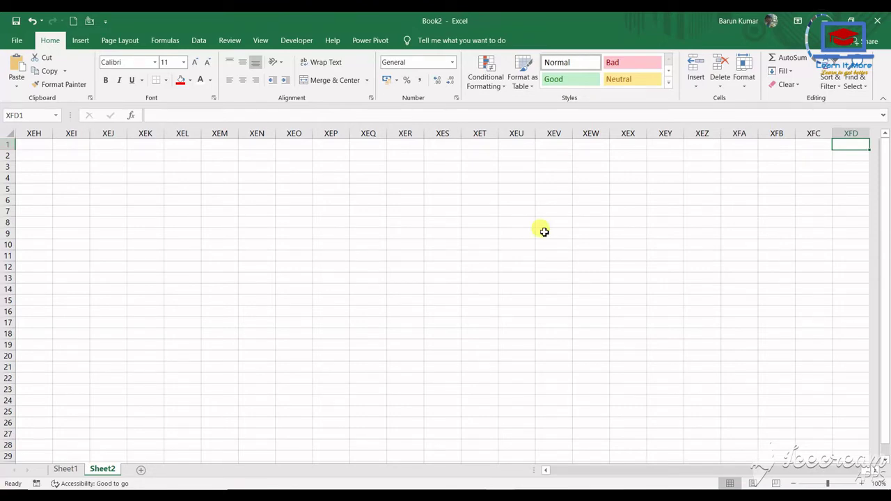
{"action": "key", "text": "ctrl+Left"}
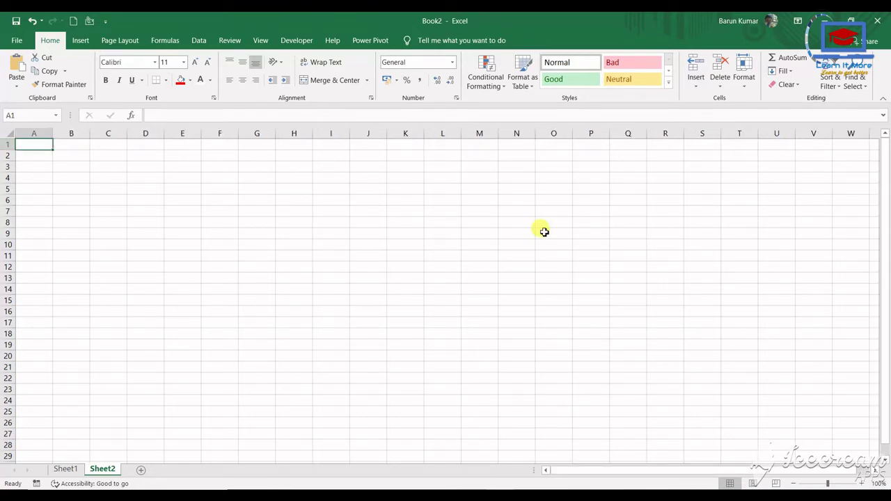
{"action": "key", "text": "ctrl+Right"}
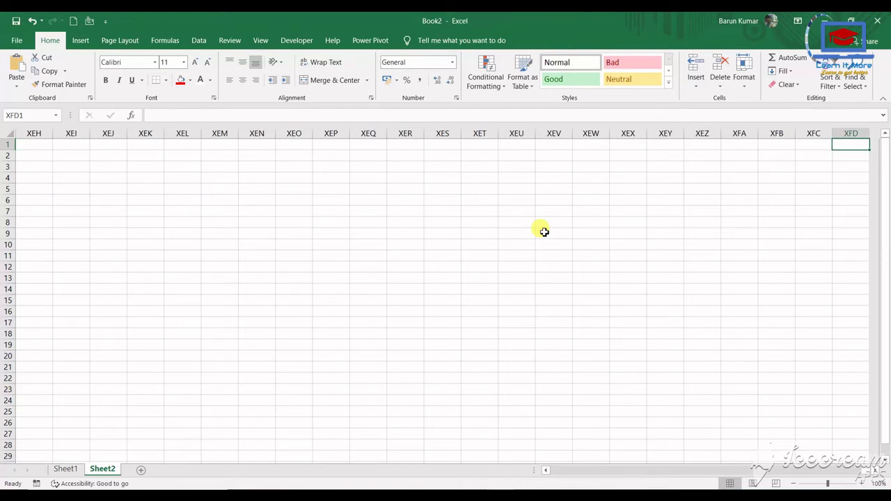
{"action": "key", "text": "ctrl+Left"}
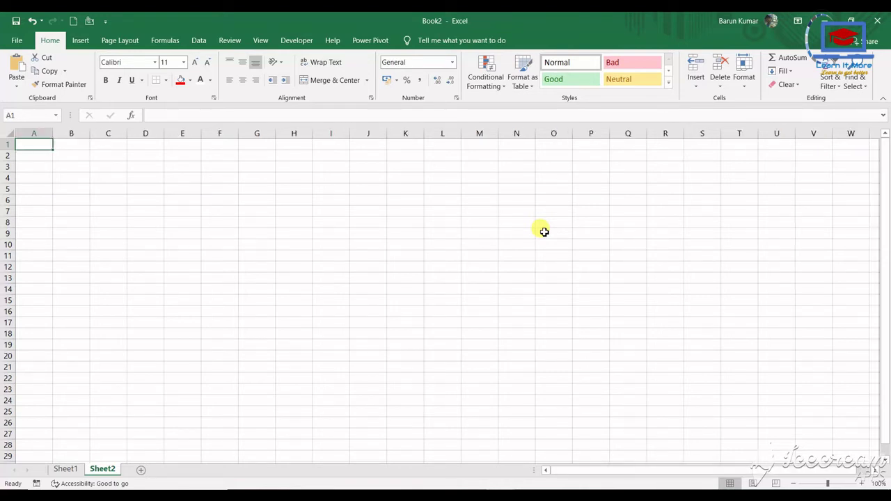
{"action": "left_click_drag", "start_coordinate": [41, 462], "coordinate": [162, 482]}
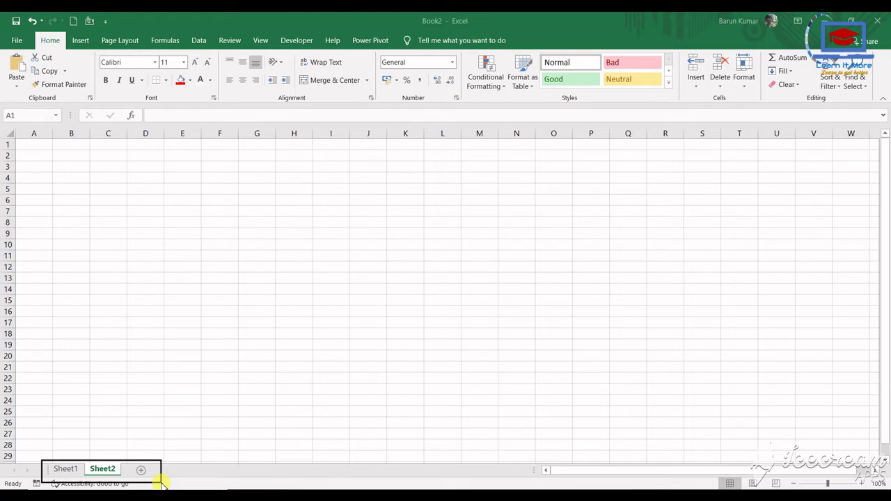
{"action": "left_click", "coordinate": [552, 322]}
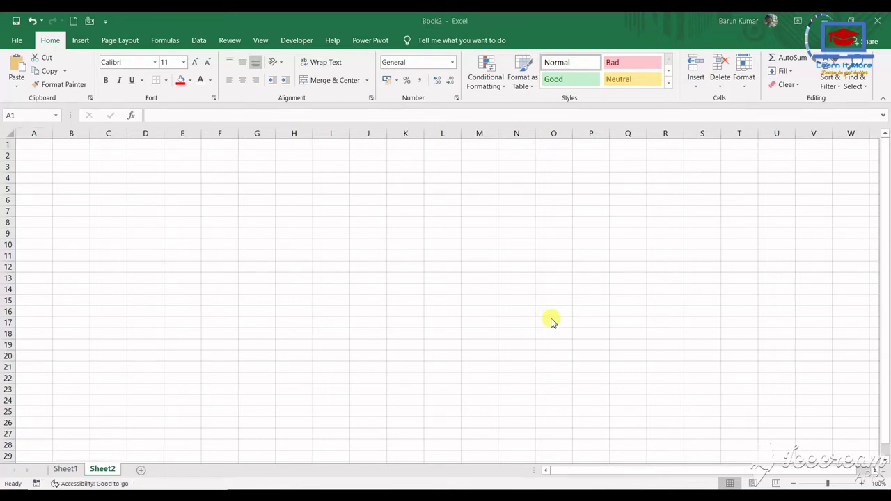
Rename the worksheet Sheet2 as ABC.
{"action": "left_click", "coordinate": [145, 423]}
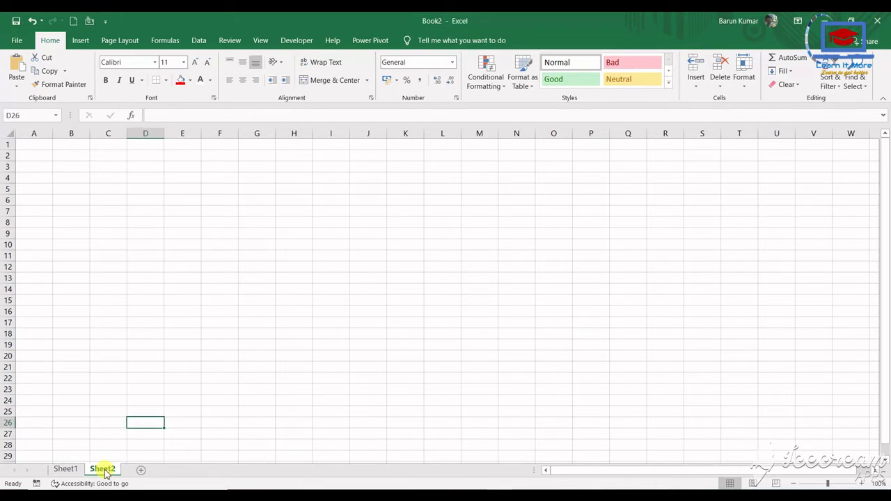
{"action": "double_click", "coordinate": [103, 470]}
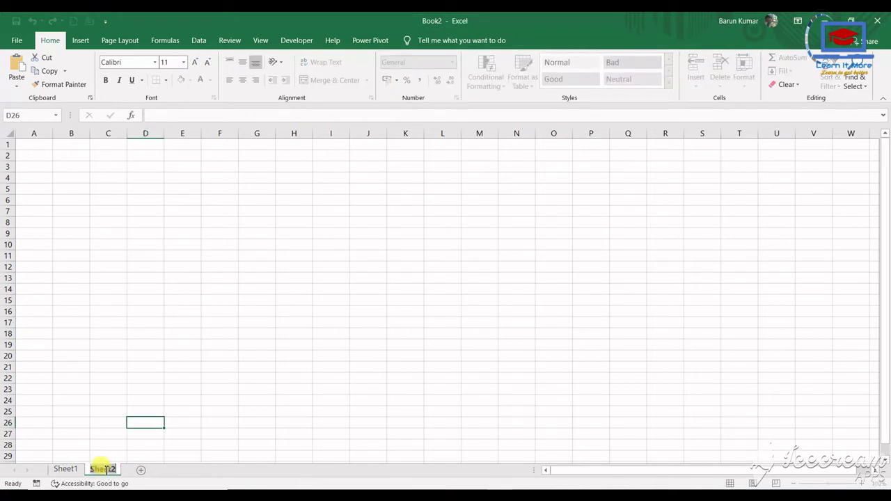
{"action": "type", "text": "AB"}
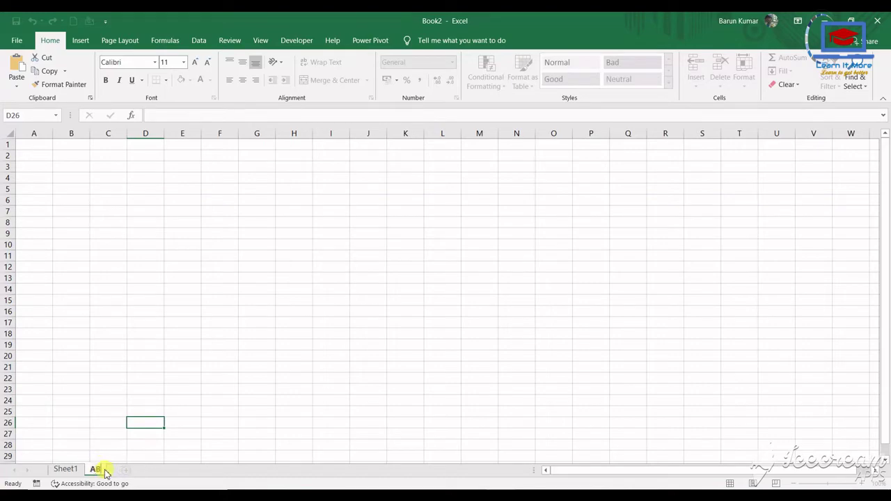
{"action": "type", "text": "C"}
{"action": "key", "text": "Return"}
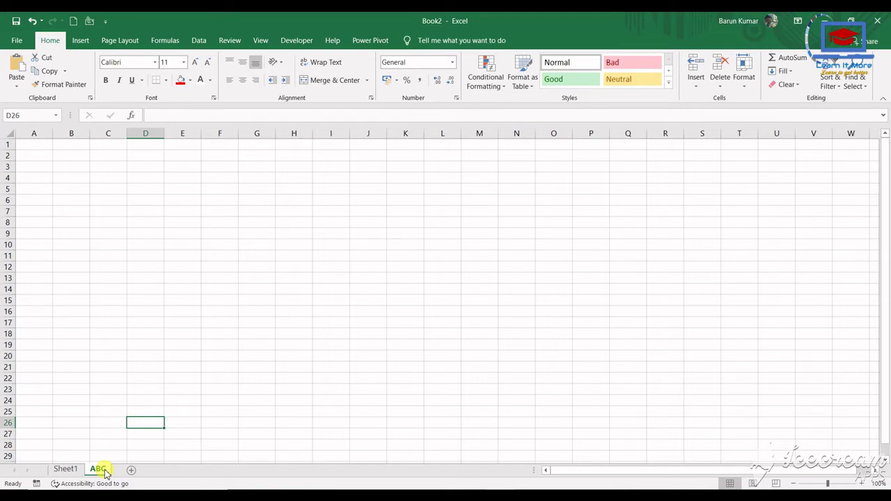
Rename the worksheet Sheet1 as efg.
{"action": "left_click", "coordinate": [66, 471]}
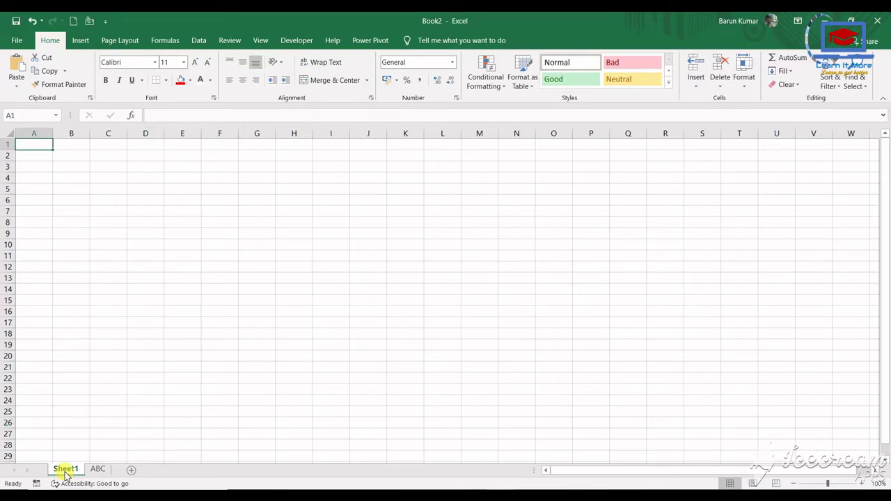
{"action": "right_click", "coordinate": [66, 472]}
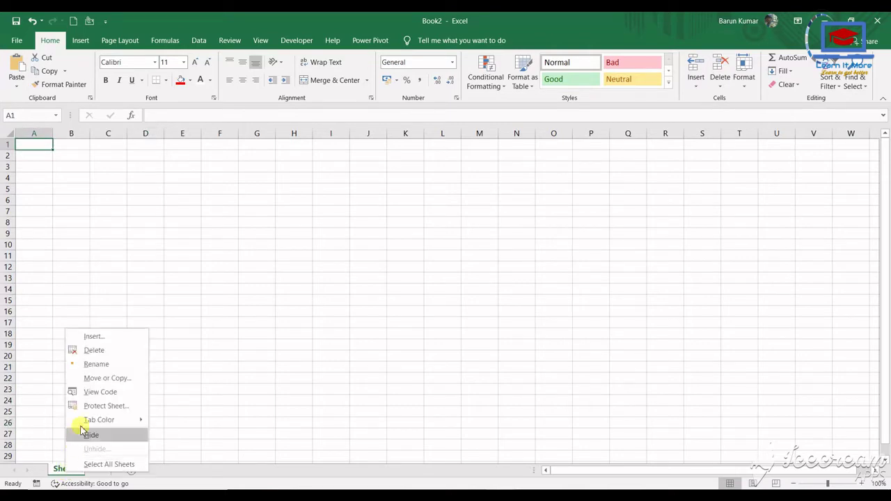
{"action": "left_click", "coordinate": [104, 364]}
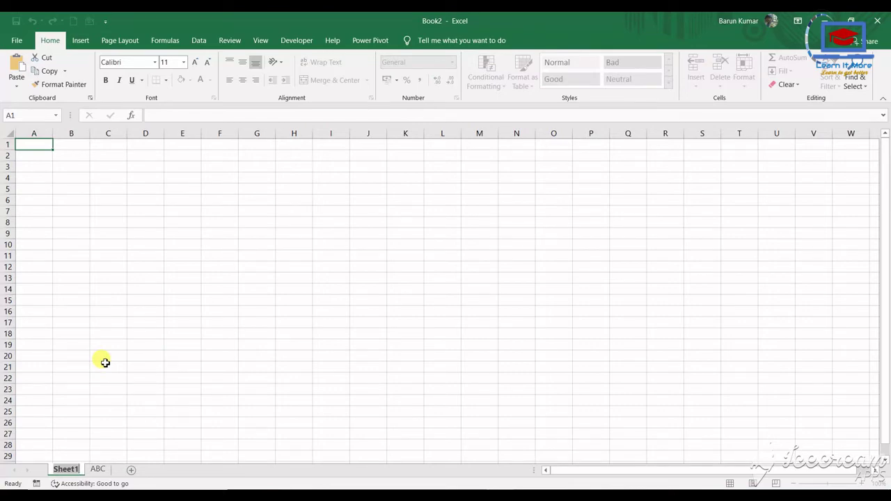
{"action": "type", "text": "efg"}
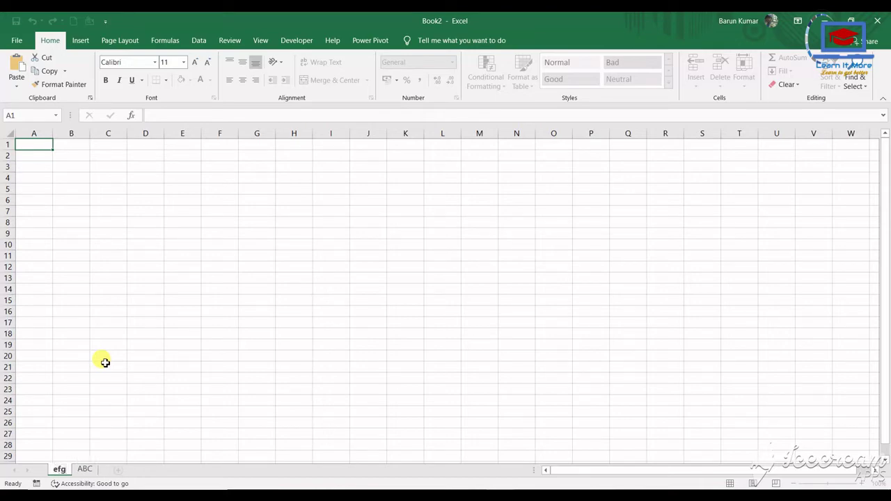
{"action": "key", "text": "Return"}
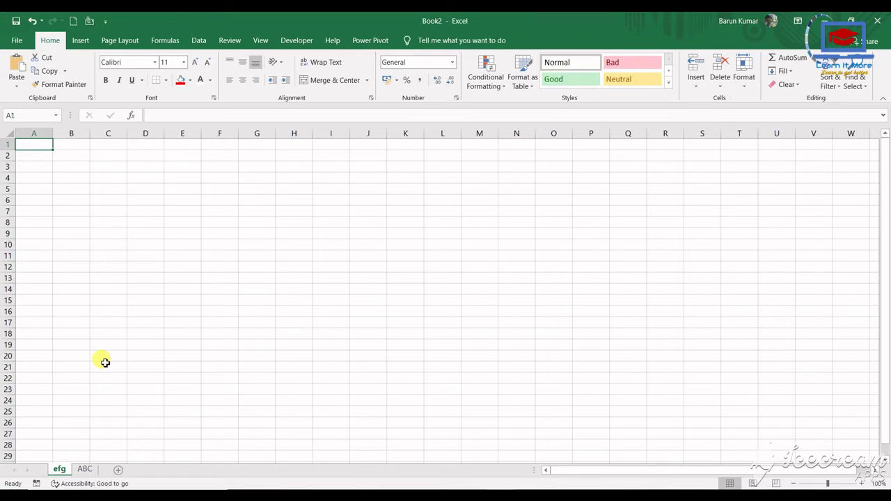
{"action": "left_click", "coordinate": [105, 363]}
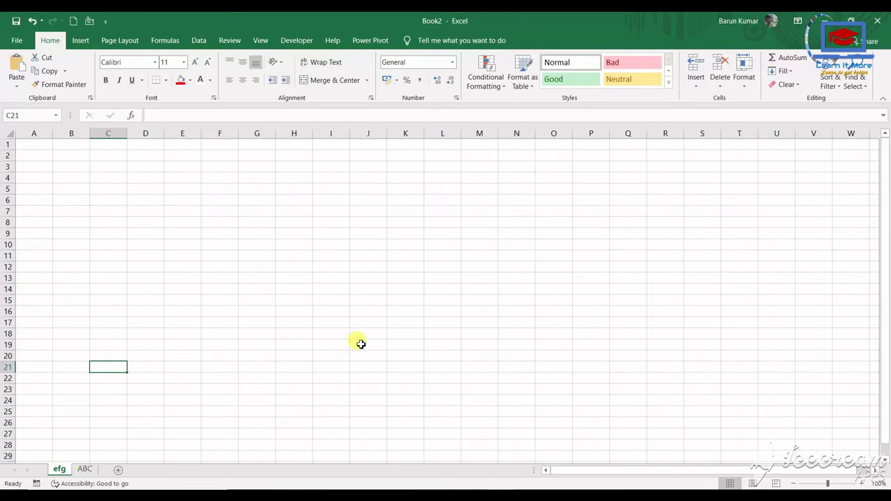
Colour the tab of the ABC worksheet with the standard blue.
{"action": "right_click", "coordinate": [82, 471]}
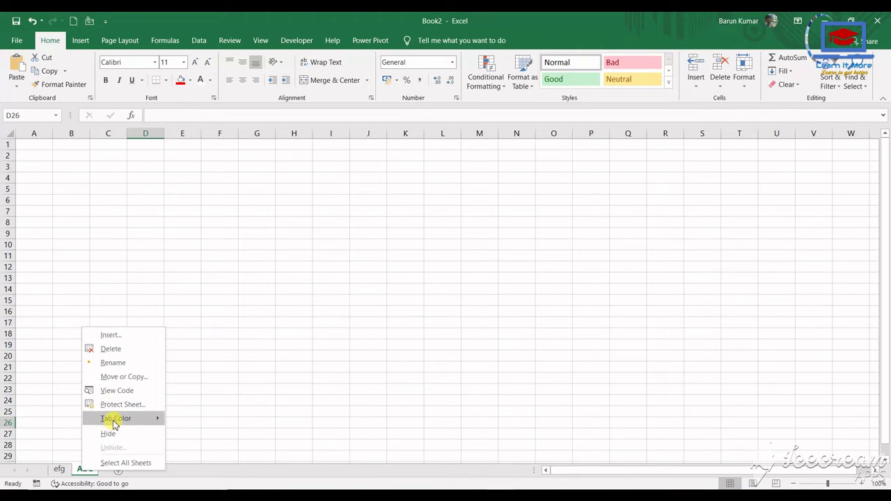
{"action": "mouse_move", "coordinate": [113, 424]}
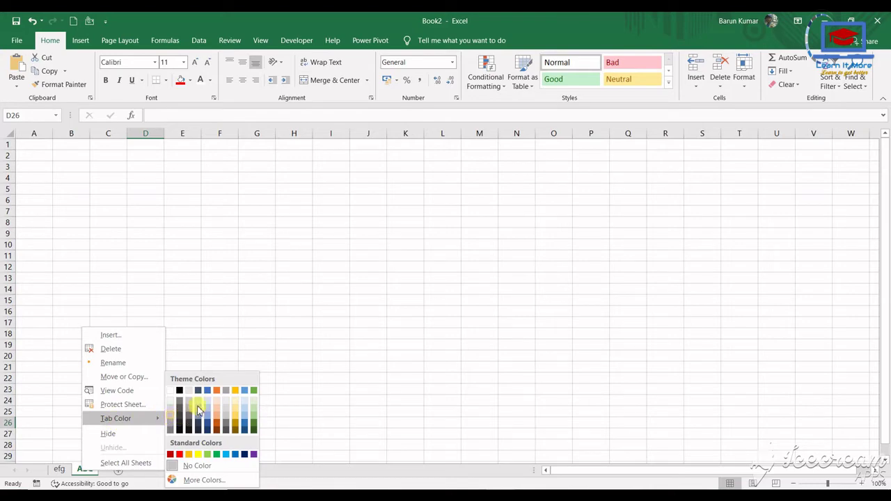
{"action": "left_click", "coordinate": [235, 455]}
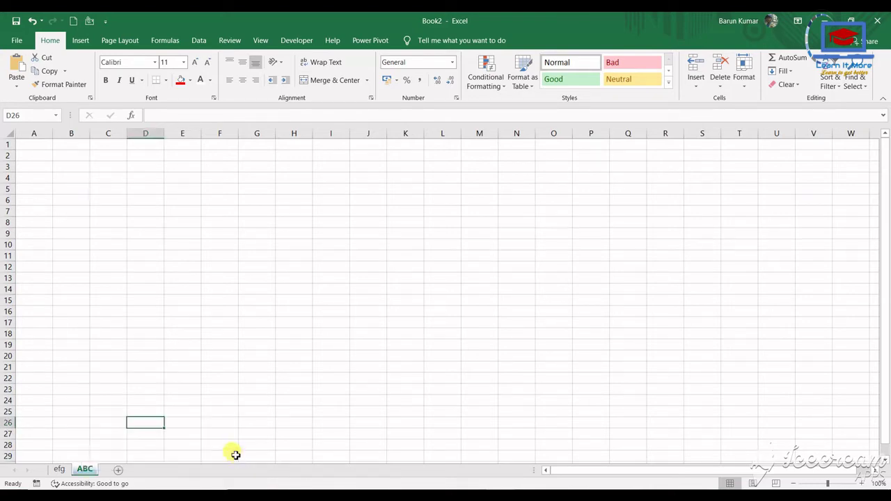
Colour the tab of the efg worksheet with the standard red, and switch between both sheets to compare their tab colours.
{"action": "right_click", "coordinate": [60, 470]}
{"action": "mouse_move", "coordinate": [104, 421]}
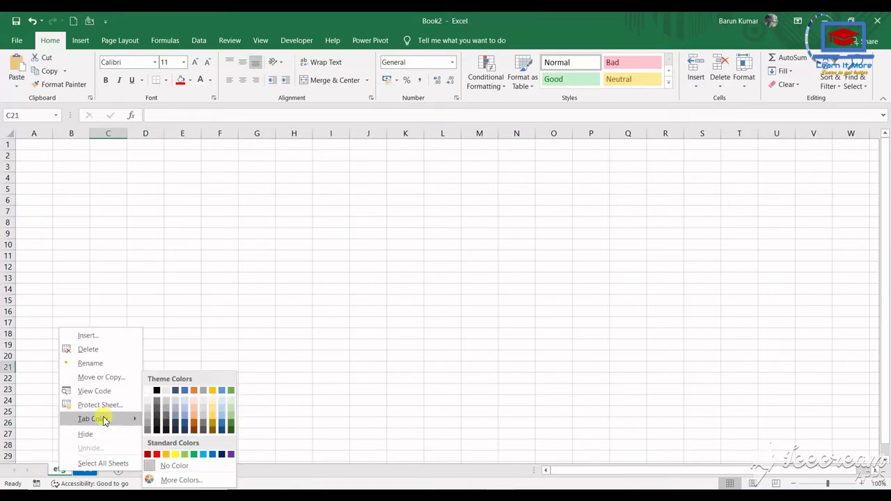
{"action": "left_click", "coordinate": [158, 456]}
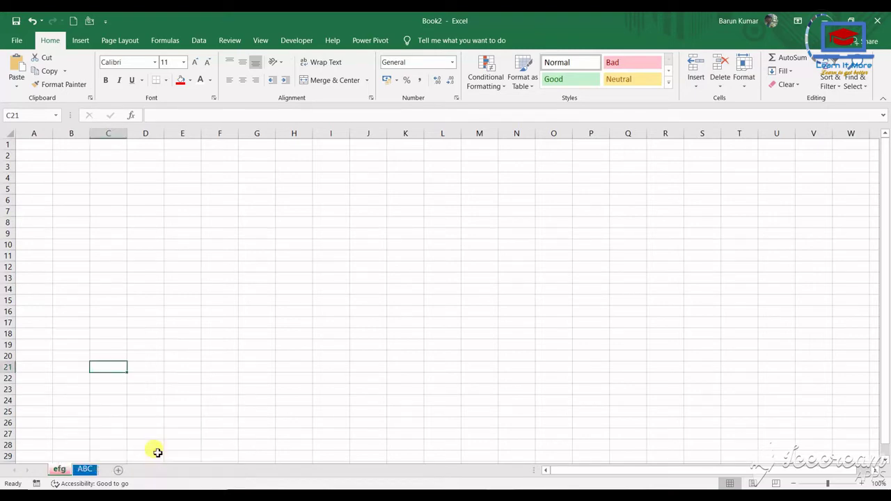
{"action": "left_click", "coordinate": [85, 470]}
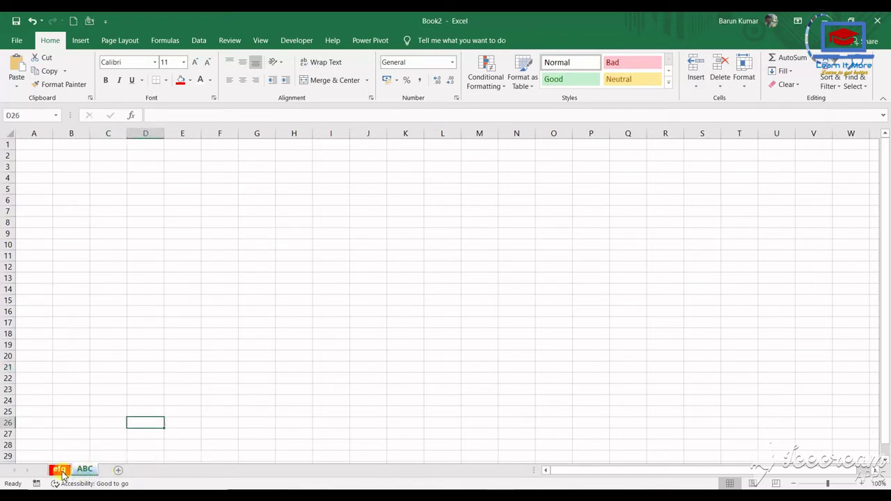
{"action": "left_click", "coordinate": [59, 470]}
{"action": "left_click", "coordinate": [85, 471]}
Hide the worksheet ABC and unhide it again.
{"action": "right_click", "coordinate": [87, 475]}
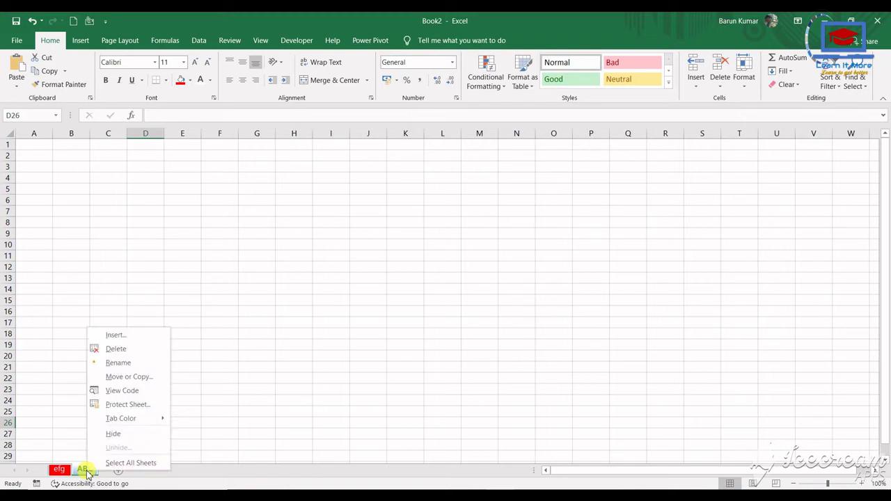
{"action": "left_click", "coordinate": [135, 435]}
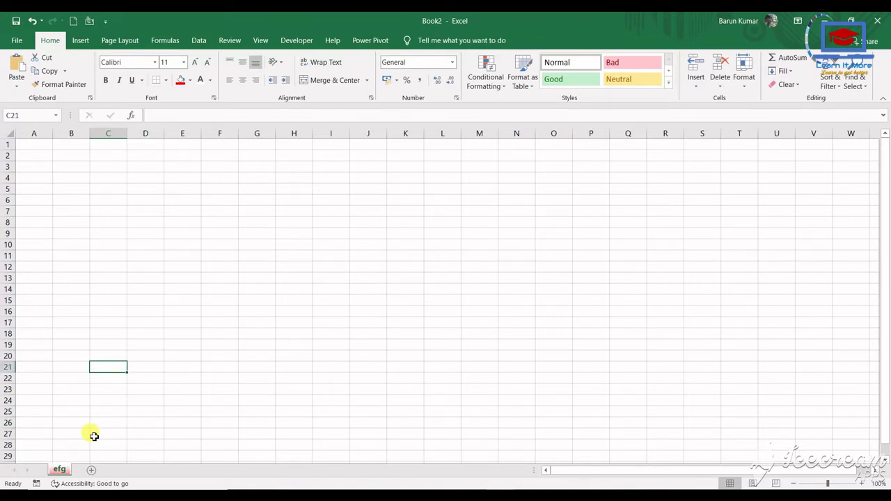
{"action": "right_click", "coordinate": [60, 475]}
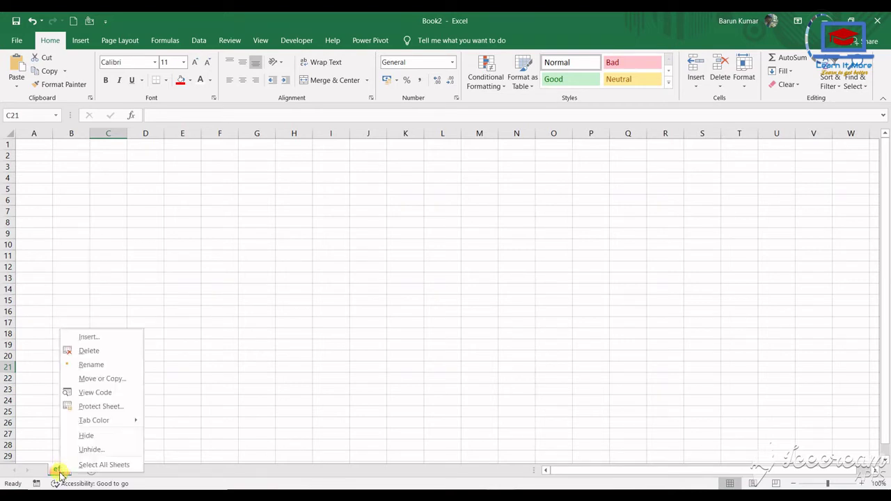
{"action": "left_click", "coordinate": [89, 451]}
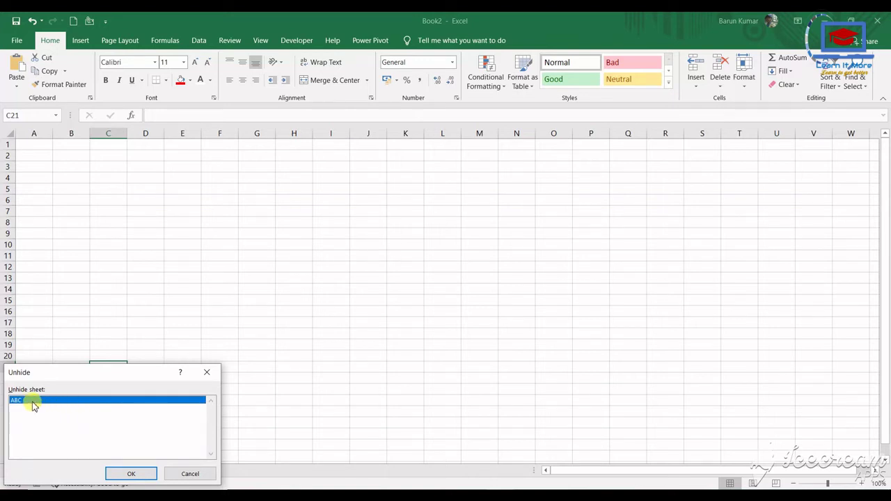
{"action": "left_click", "coordinate": [126, 476]}
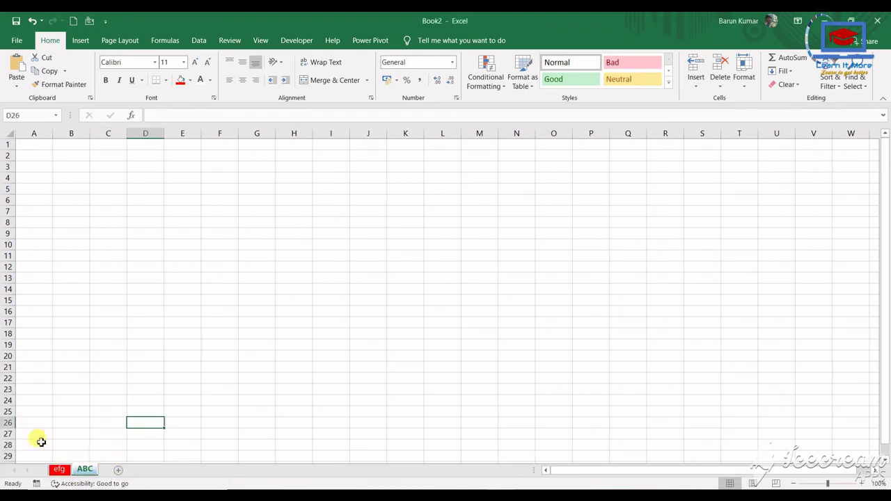
{"action": "right_click", "coordinate": [84, 470]}
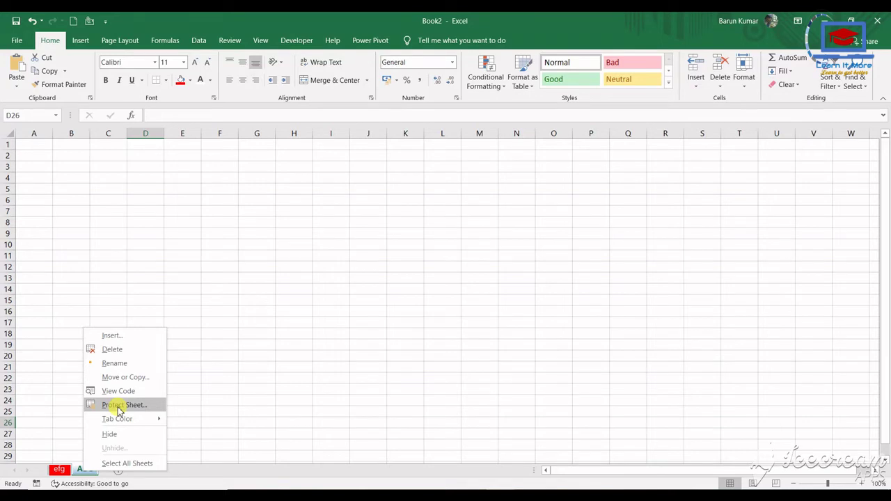
{"action": "left_click", "coordinate": [292, 259]}
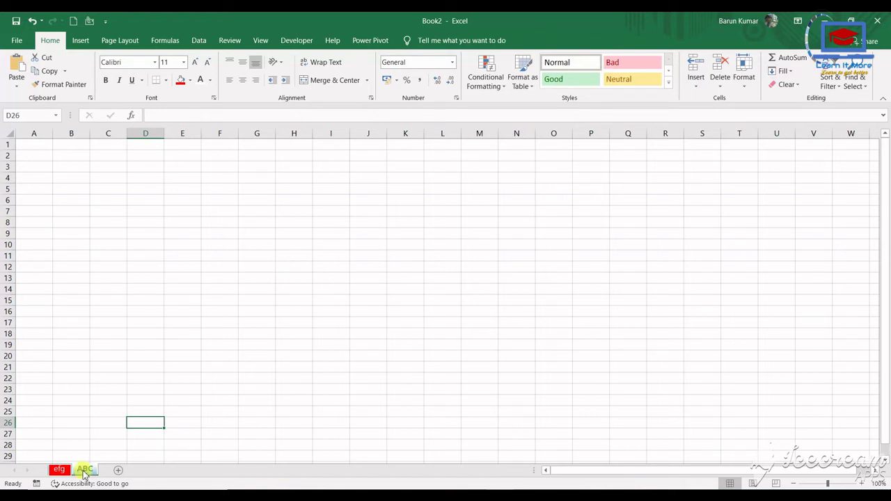
Move the worksheet ABC in front of efg and place a copy of ABC after efg.
{"action": "left_click_drag", "start_coordinate": [83, 474], "coordinate": [57, 469]}
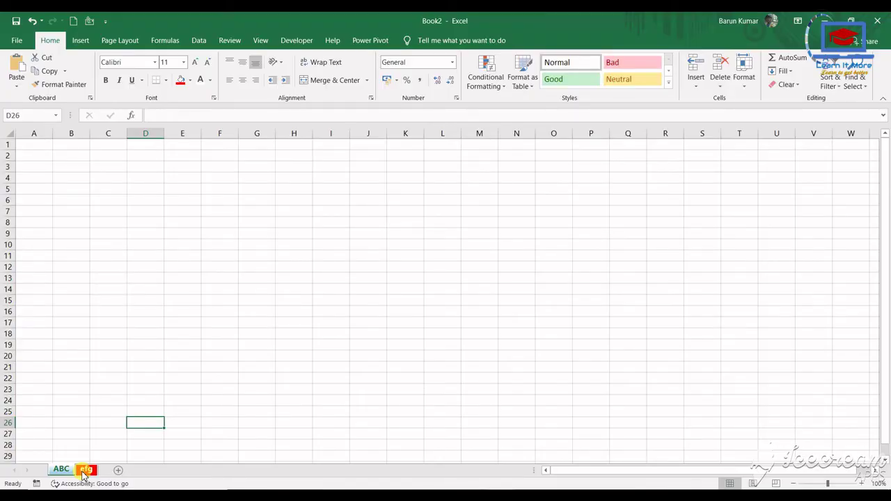
{"action": "left_click_drag", "start_coordinate": [69, 475], "coordinate": [105, 473]}
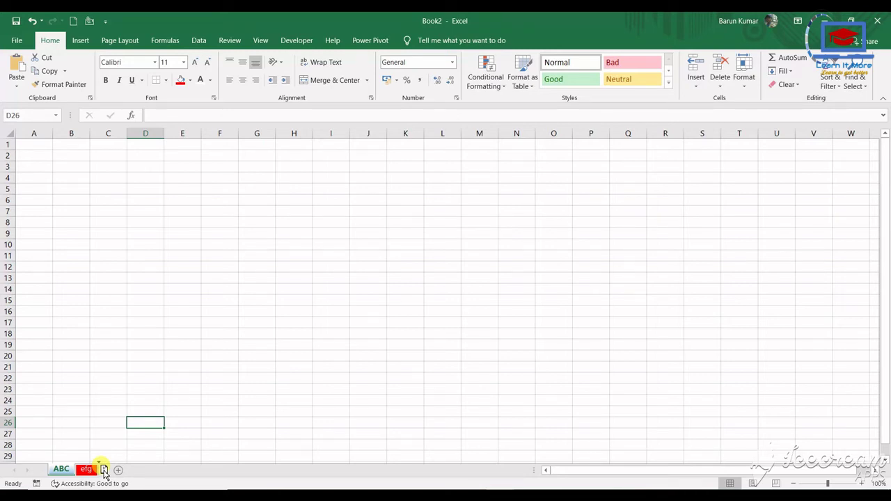
{"action": "left_click_drag", "start_coordinate": [105, 471], "coordinate": [105, 473]}
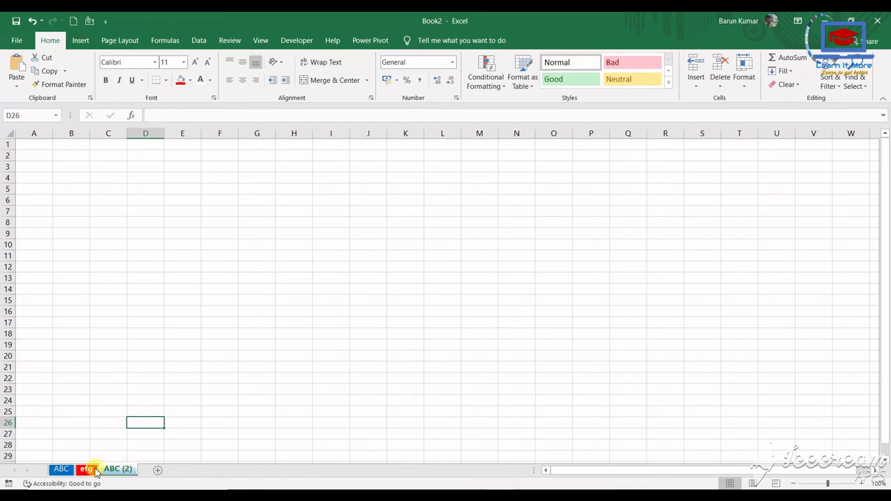
Copy the worksheet efg to the end of the workbook Homework 29Aug2020.xlsx, keeping the original in Book2.
{"action": "right_click", "coordinate": [93, 472]}
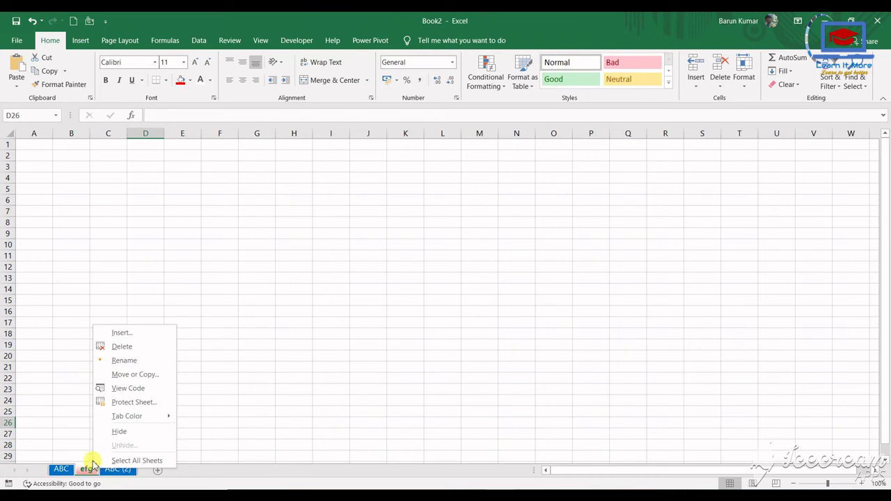
{"action": "left_click", "coordinate": [135, 376]}
{"action": "left_click", "coordinate": [222, 334]}
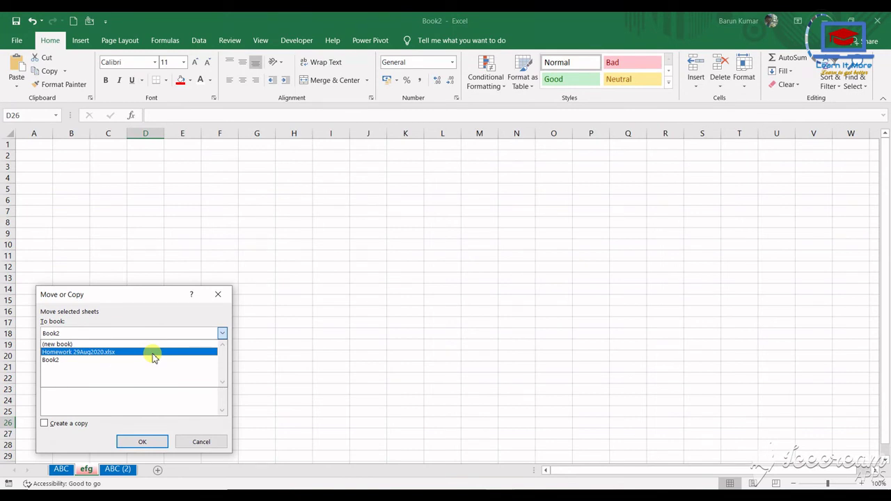
{"action": "left_click", "coordinate": [154, 355]}
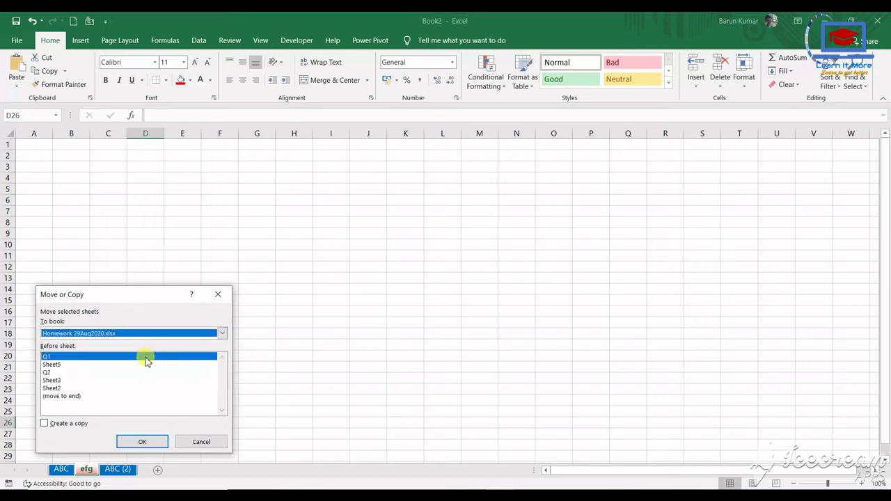
{"action": "left_click", "coordinate": [59, 397]}
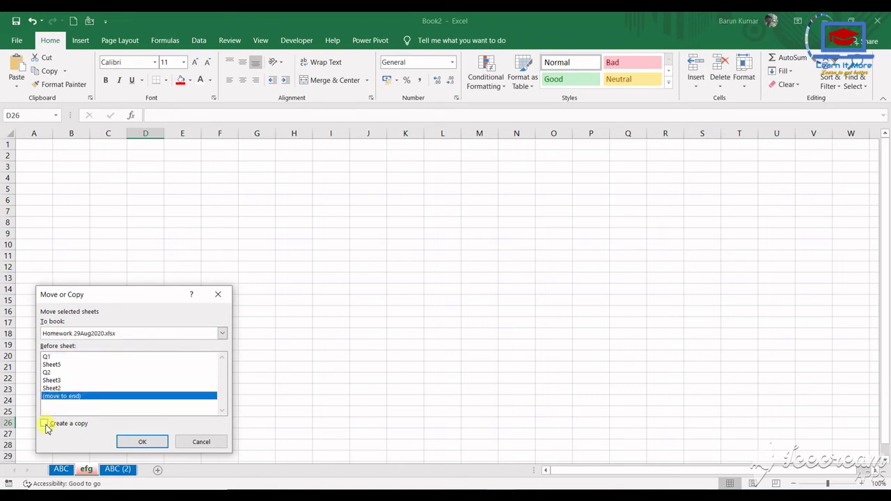
{"action": "left_click", "coordinate": [45, 425]}
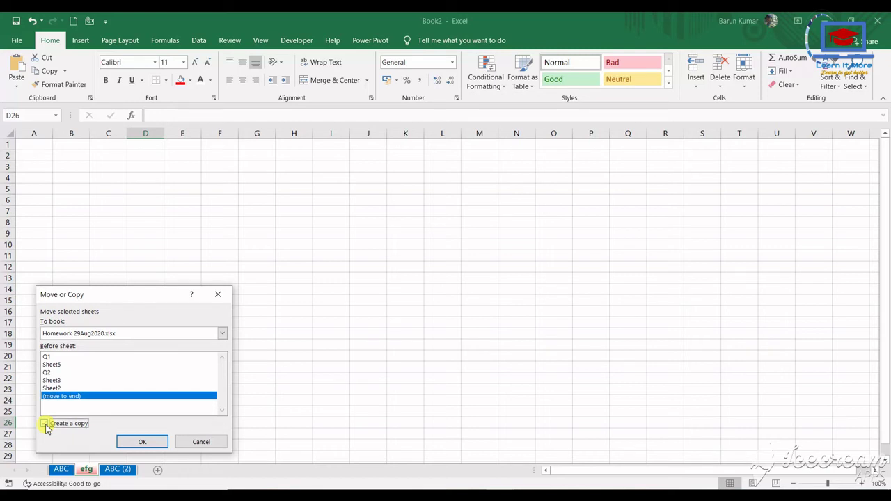
{"action": "left_click", "coordinate": [140, 443]}
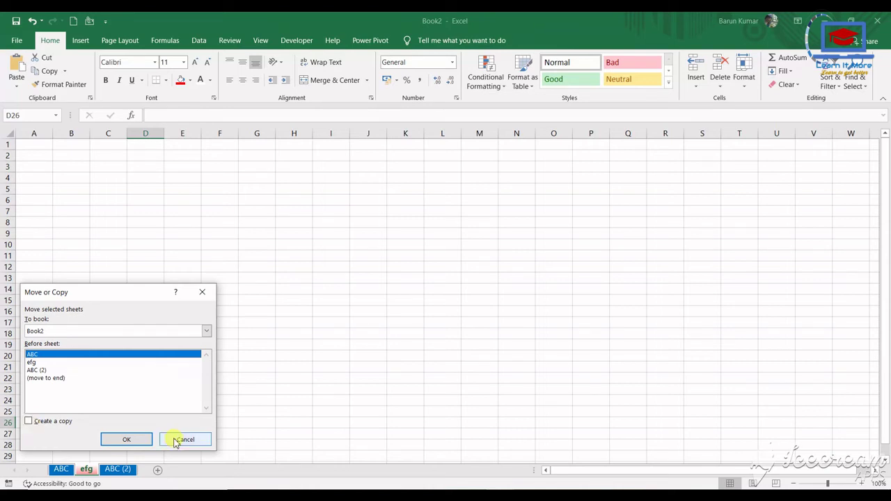
Copy the worksheet efg into a new workbook, keeping the original in Book2.
{"action": "left_click", "coordinate": [206, 331]}
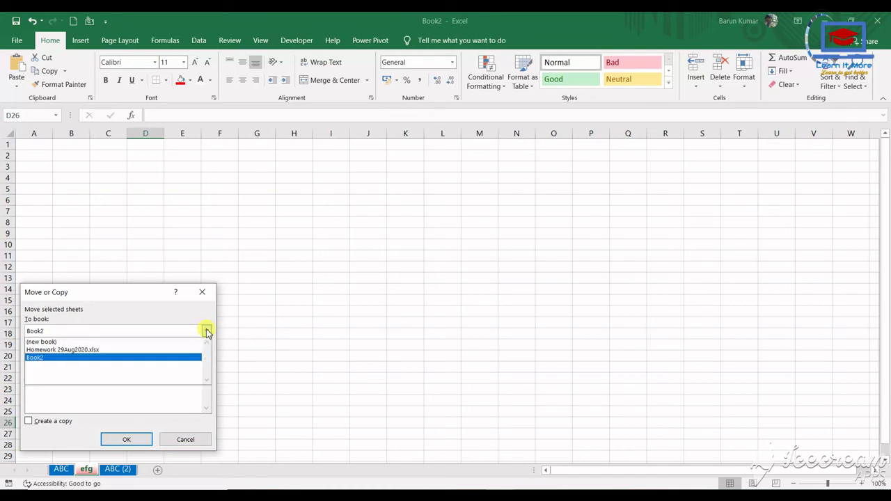
{"action": "left_click", "coordinate": [142, 342]}
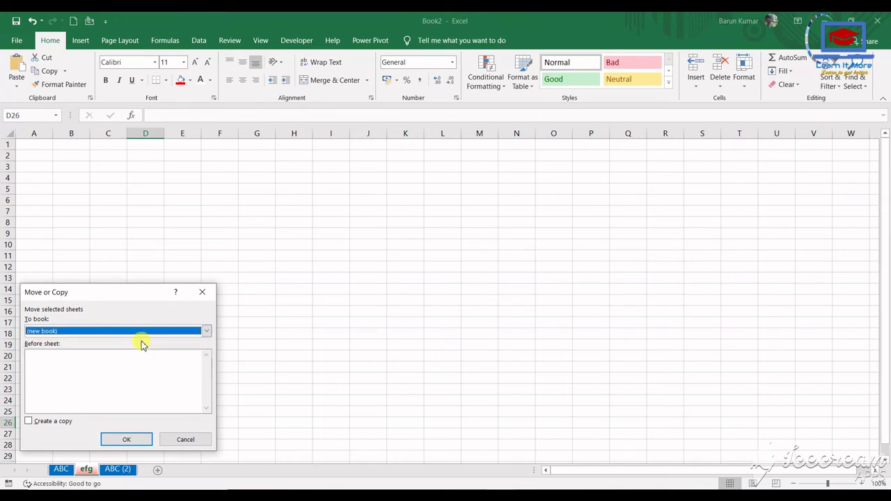
{"action": "left_click", "coordinate": [29, 422]}
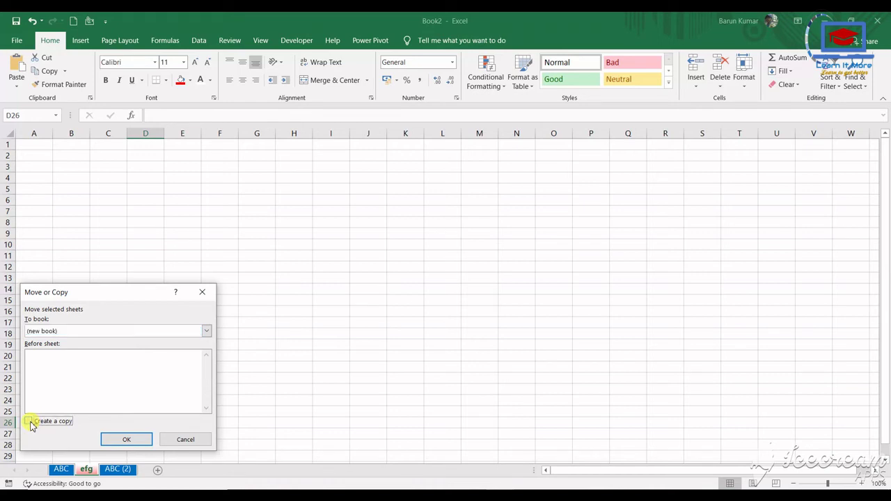
{"action": "left_click", "coordinate": [126, 439]}
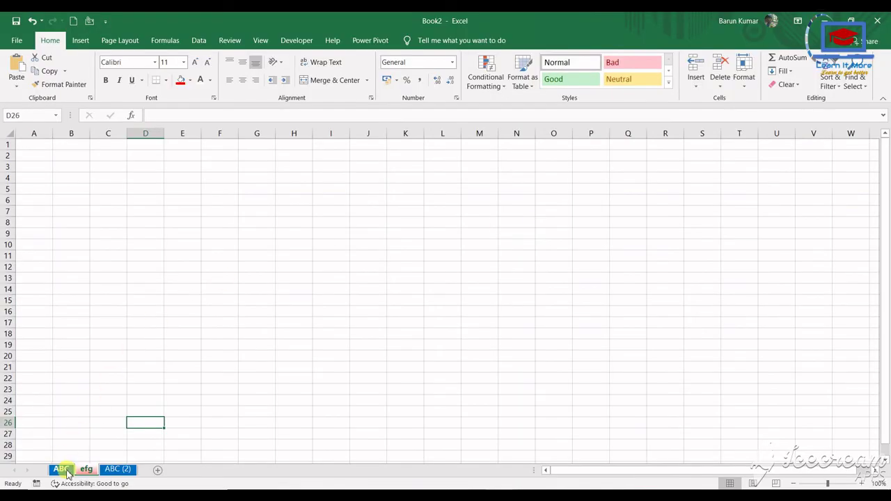
{"action": "left_click", "coordinate": [87, 470]}
{"action": "left_click", "coordinate": [108, 471]}
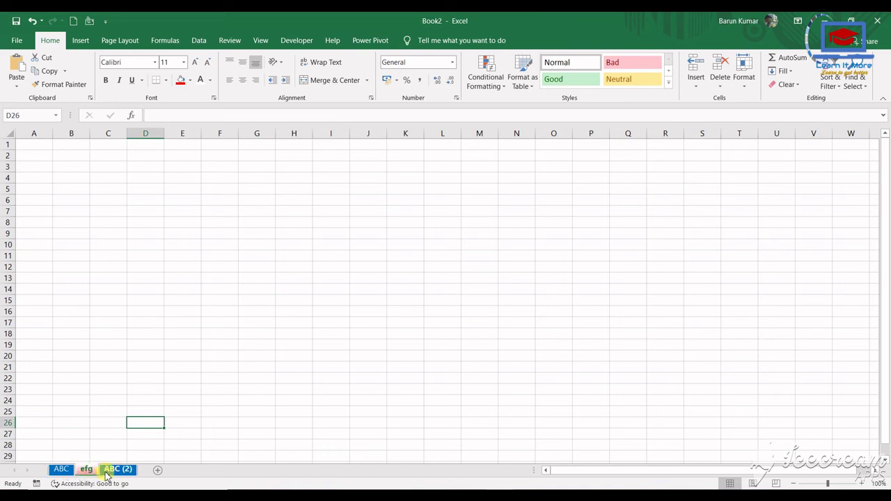
{"action": "left_click", "coordinate": [59, 472]}
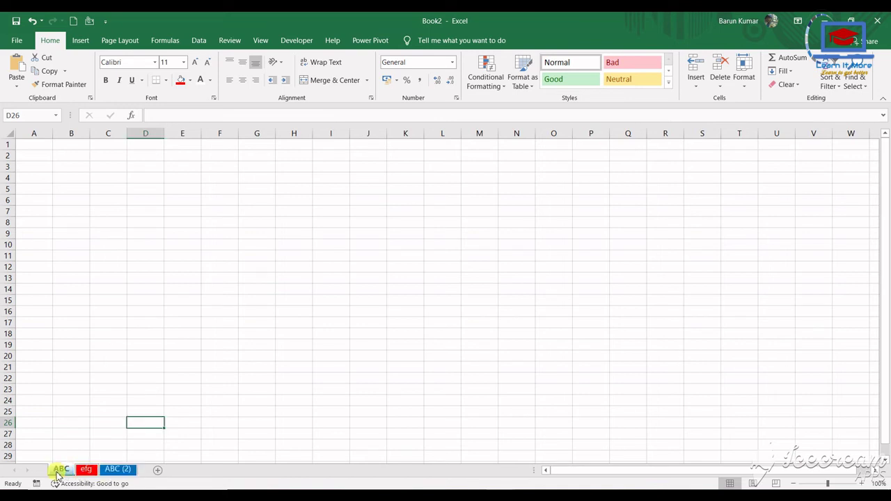
{"action": "left_click", "coordinate": [126, 472]}
Select all worksheets of the workbook as a group and ungroup them again.
{"action": "right_click", "coordinate": [63, 471]}
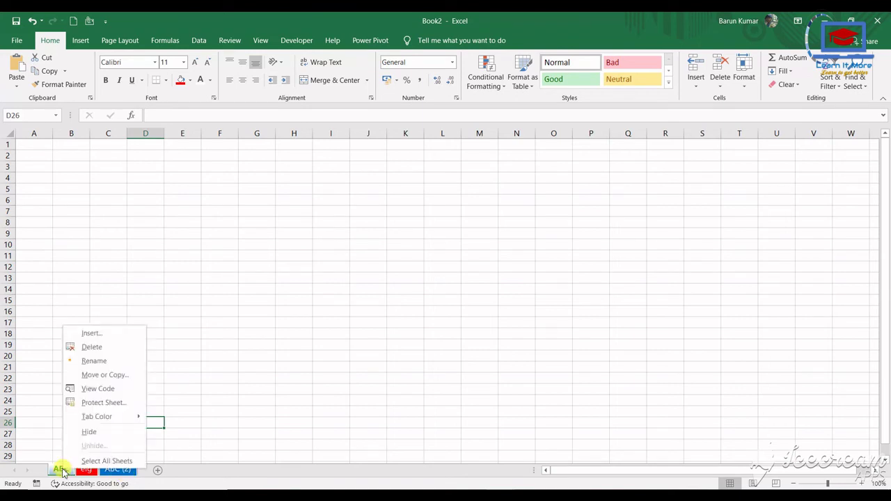
{"action": "left_click", "coordinate": [104, 462]}
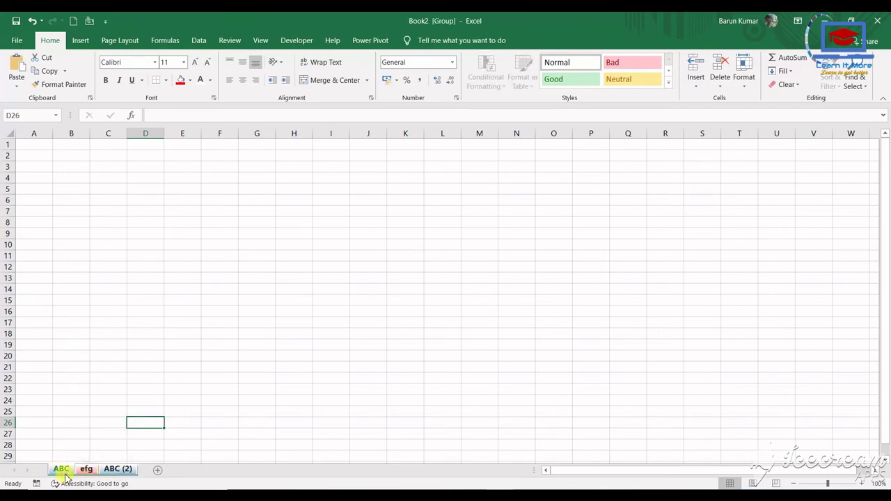
{"action": "left_click", "coordinate": [105, 471]}
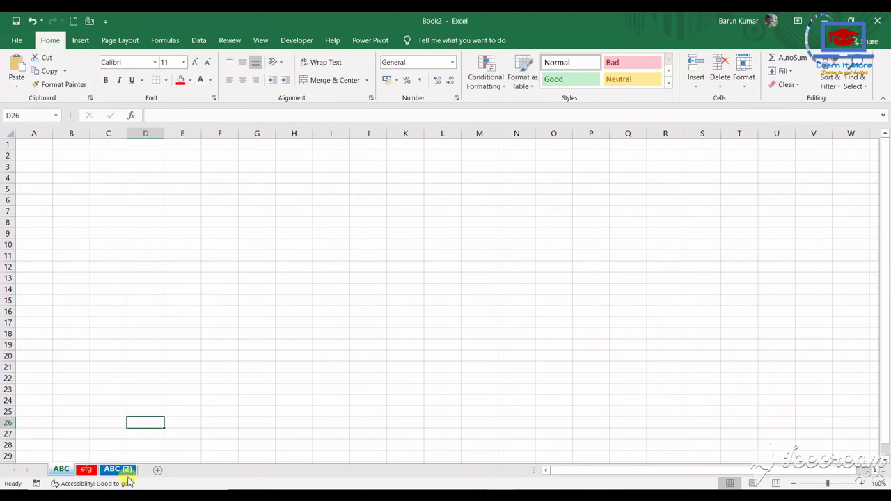
Select the non-adjacent worksheets ABC and ABC (2) together and place copies of both after the last sheet.
{"action": "left_click", "coordinate": [88, 471]}
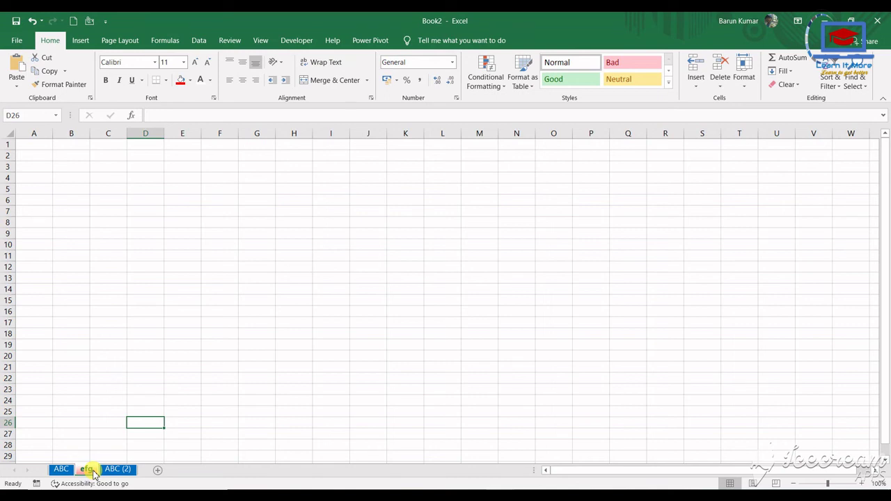
{"action": "left_click", "coordinate": [61, 470]}
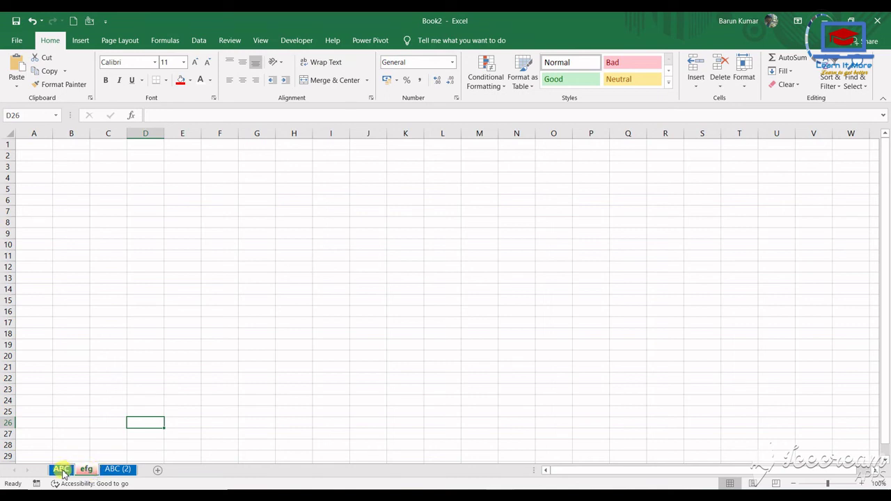
{"action": "left_click", "coordinate": [61, 470]}
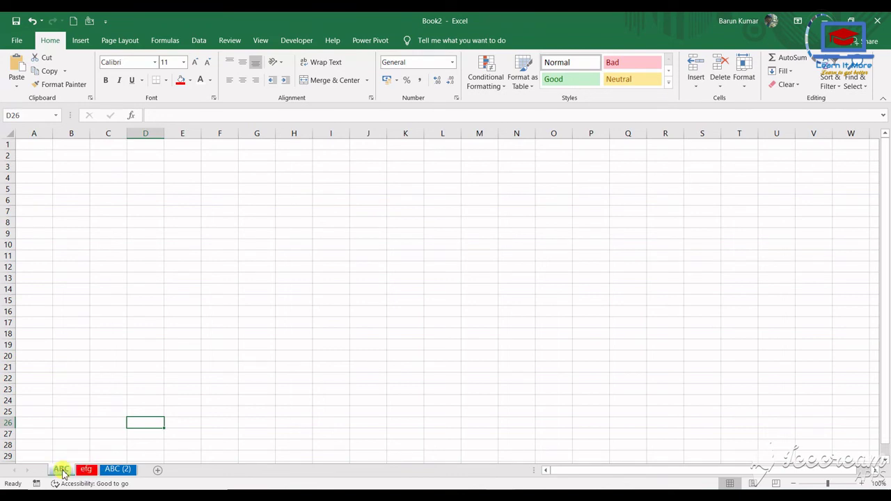
{"action": "left_click", "coordinate": [118, 470]}
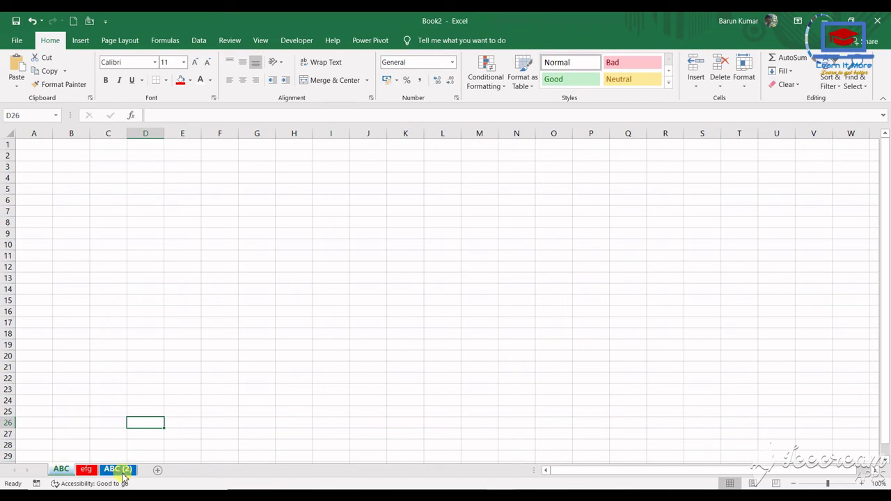
{"action": "left_click", "coordinate": [118, 470], "text": "ctrl"}
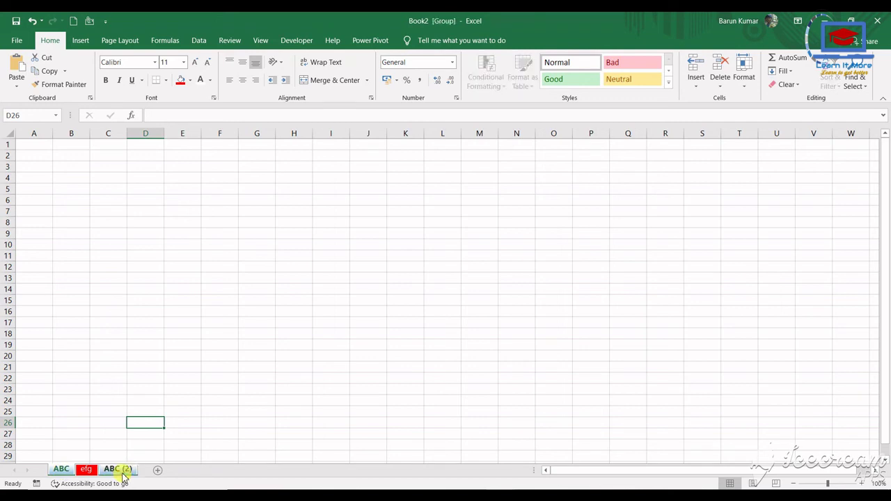
{"action": "left_click_drag", "start_coordinate": [121, 471], "coordinate": [149, 471]}
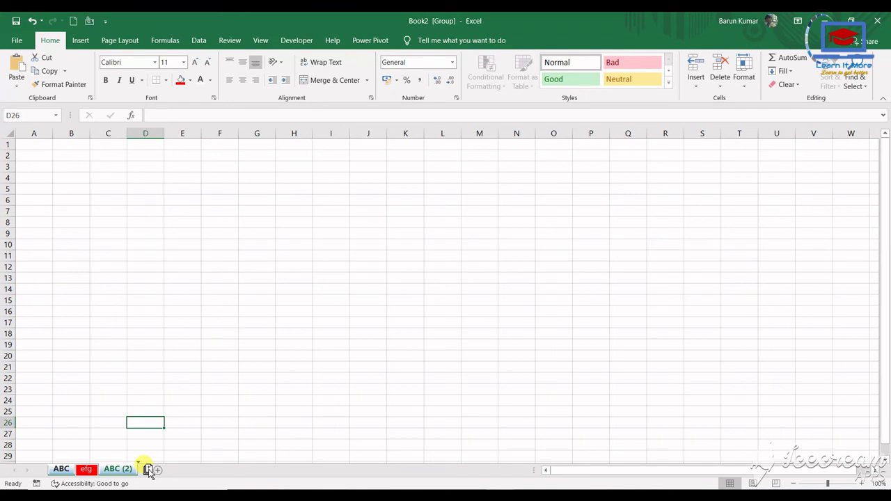
{"action": "left_click_drag", "start_coordinate": [148, 472], "coordinate": [148, 473]}
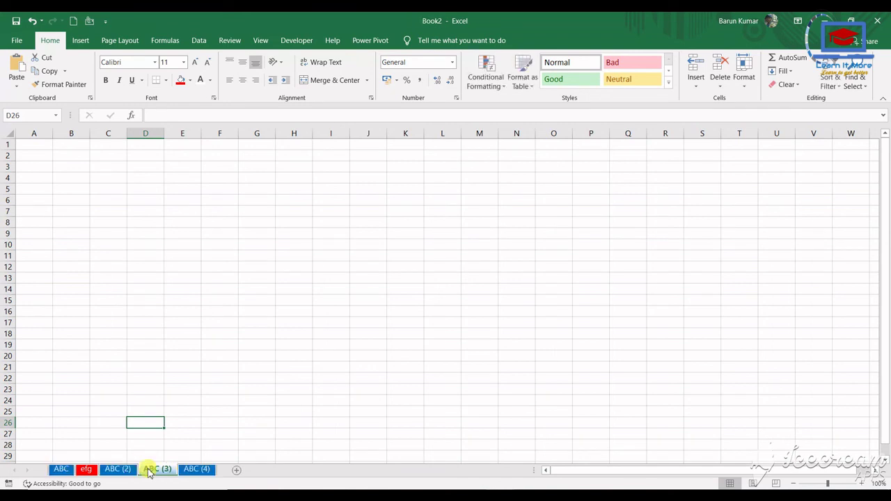